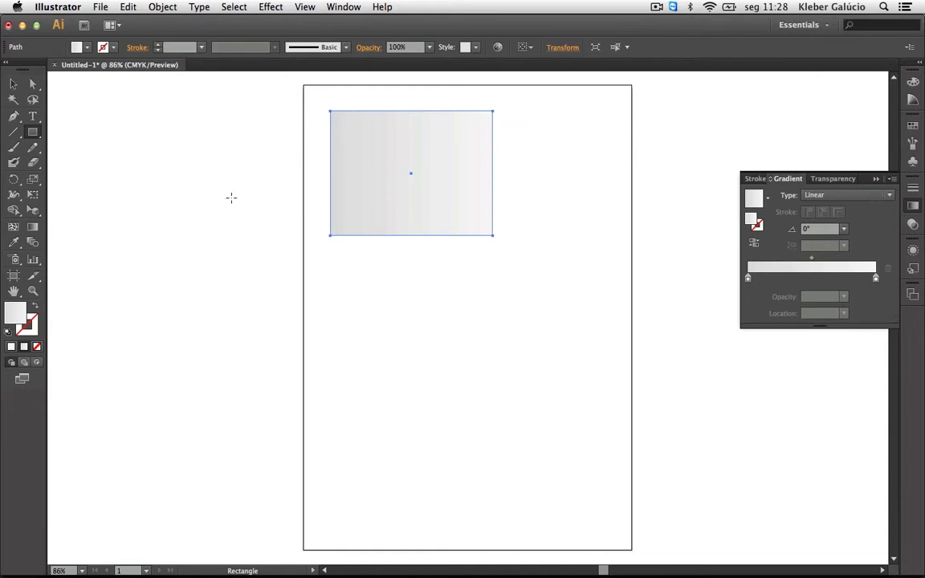
Apply a black stroke to the gradient-filled rectangle and set its weight to 10 pt
click(113, 47)
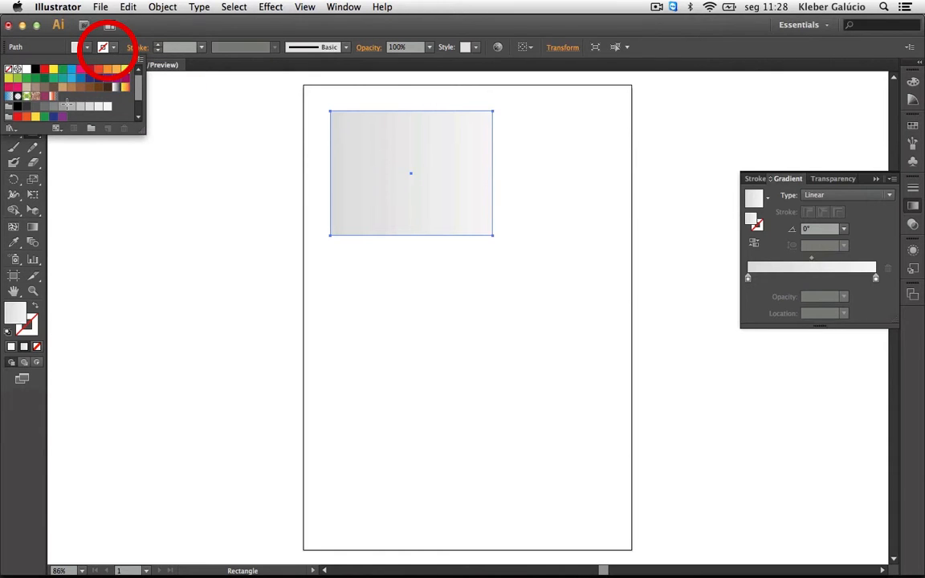
click(19, 107)
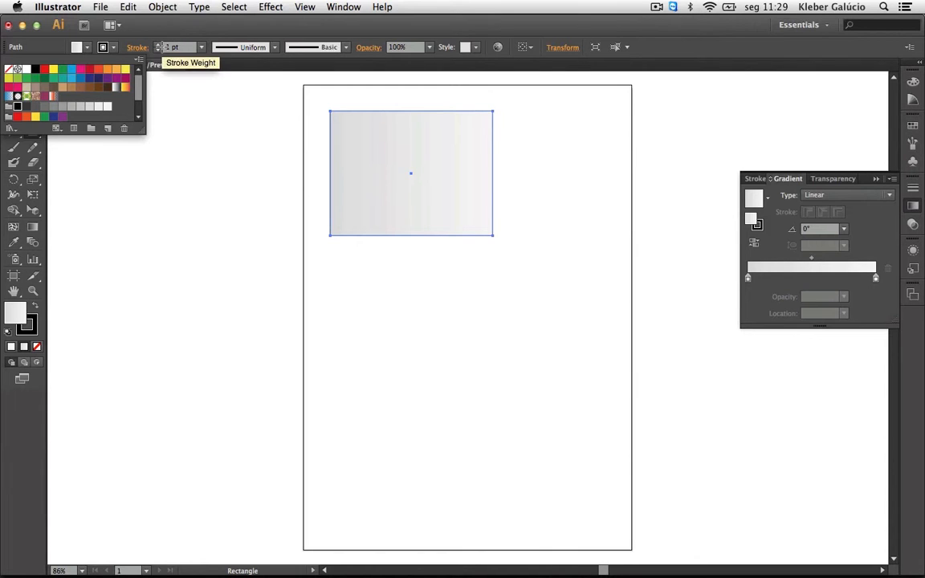
click(158, 43)
click(158, 43)
click(158, 43)
click(159, 44)
click(159, 43)
click(158, 44)
click(158, 43)
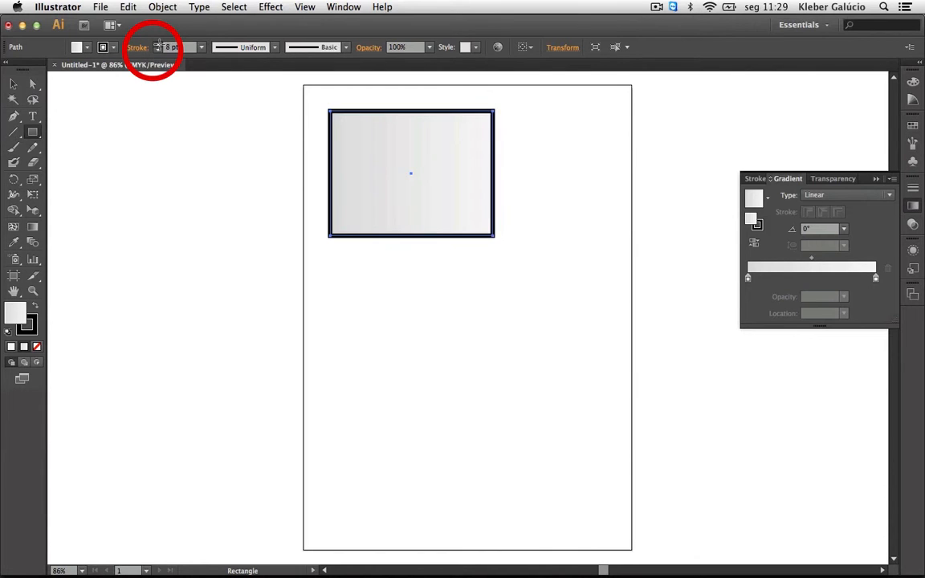
click(158, 43)
click(158, 43)
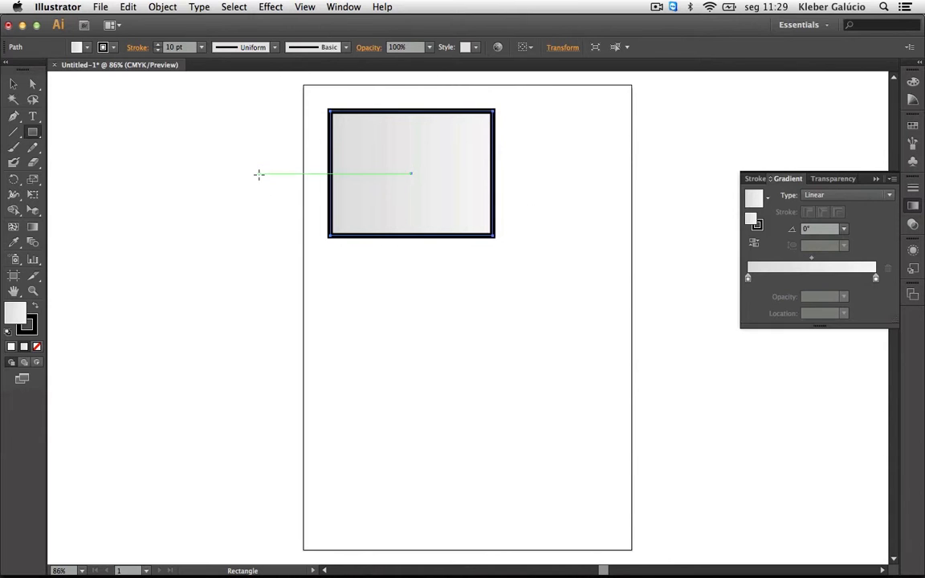
Bring up the Stroke settings for the rectangle
click(136, 47)
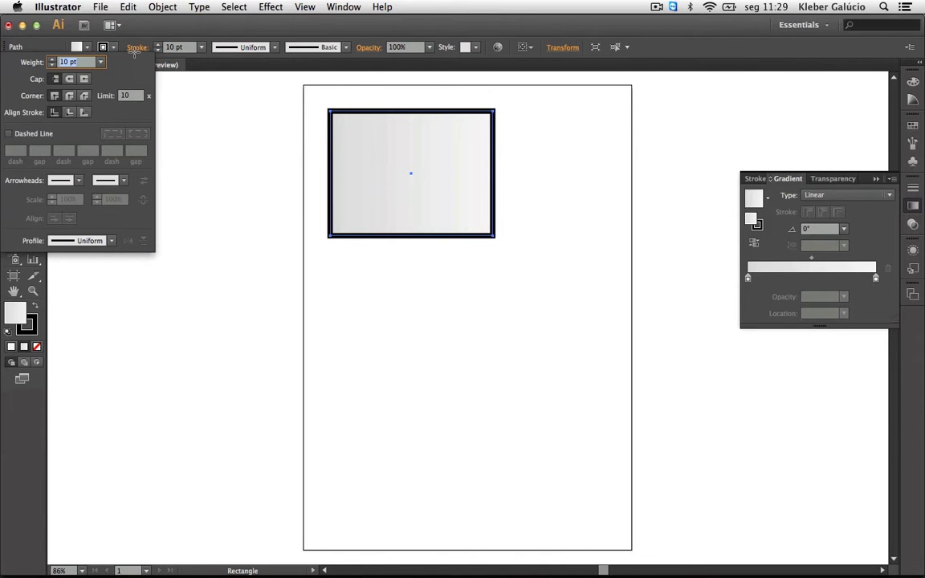
click(134, 49)
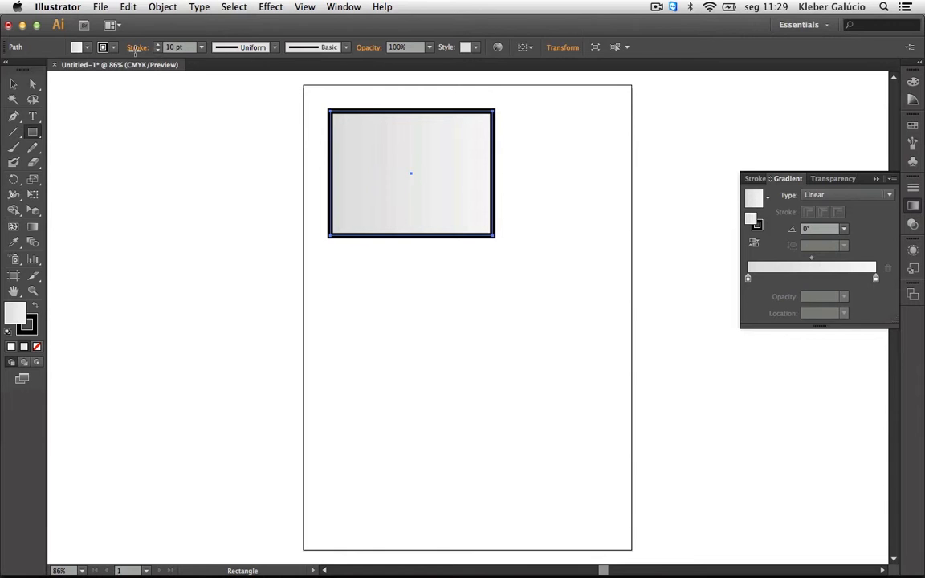
click(336, 9)
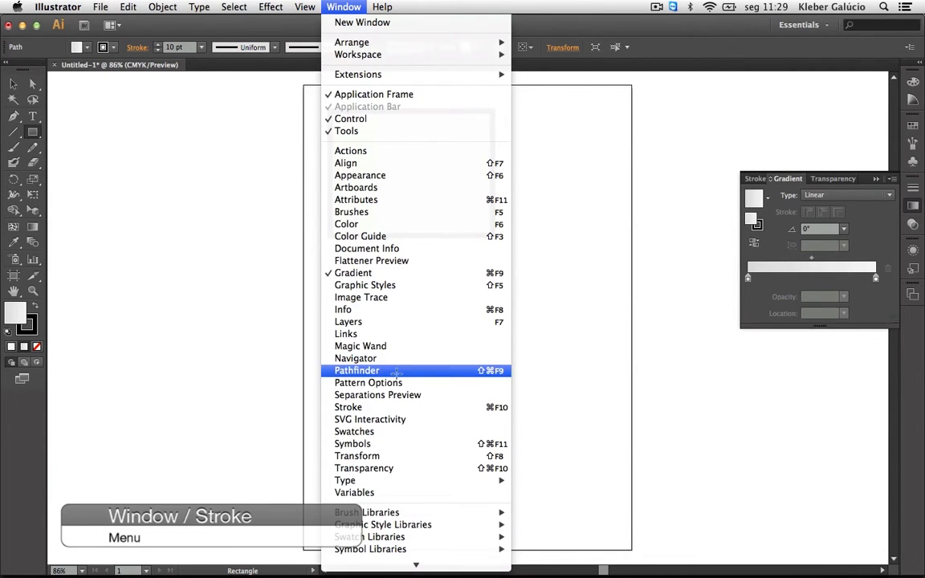
click(402, 407)
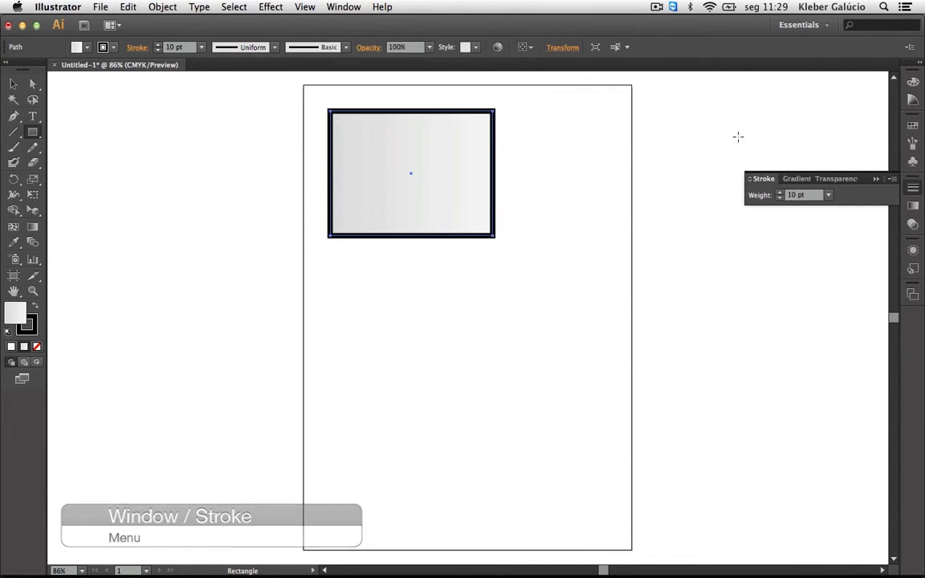
Try a heavier stroke on the rectangle and bring its weight back to 10 pt
click(780, 192)
click(781, 192)
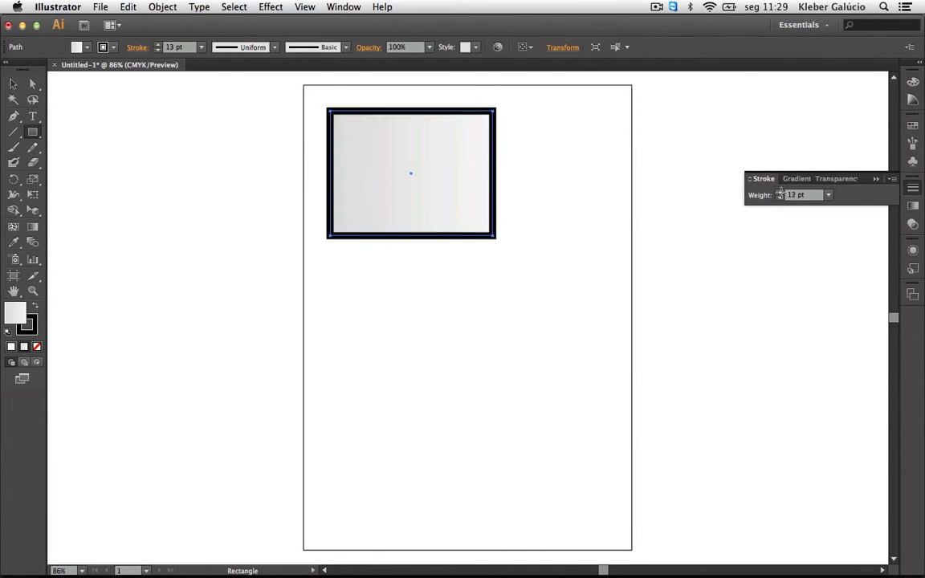
click(780, 193)
click(780, 192)
click(780, 193)
click(780, 198)
click(780, 197)
click(780, 198)
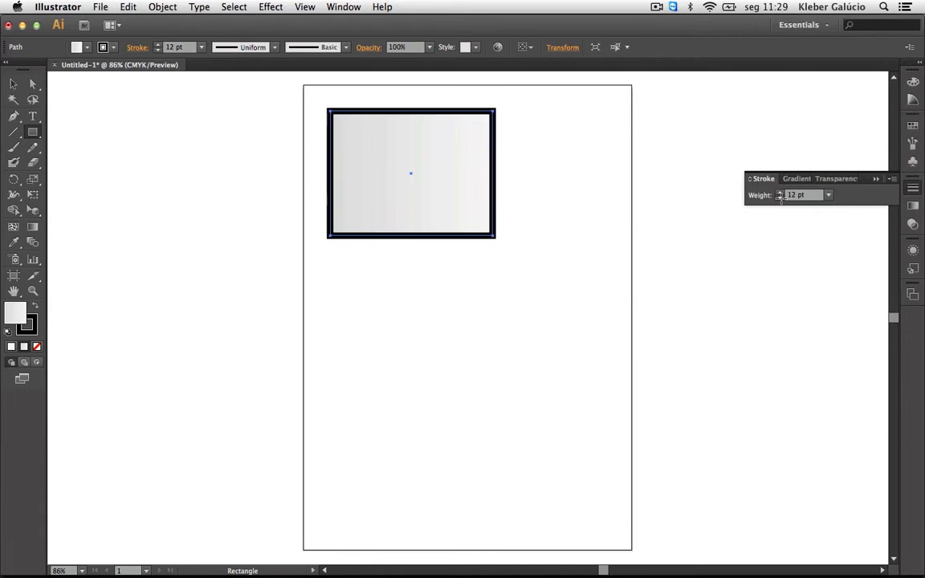
click(780, 197)
click(780, 197)
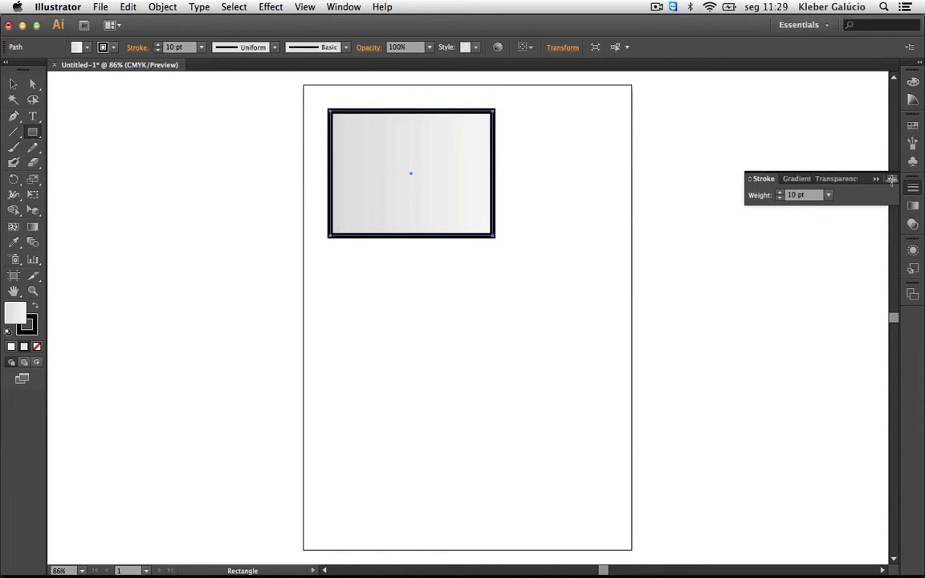
Show the full stroke options and give the rectangle's outline round corner joins
click(892, 180)
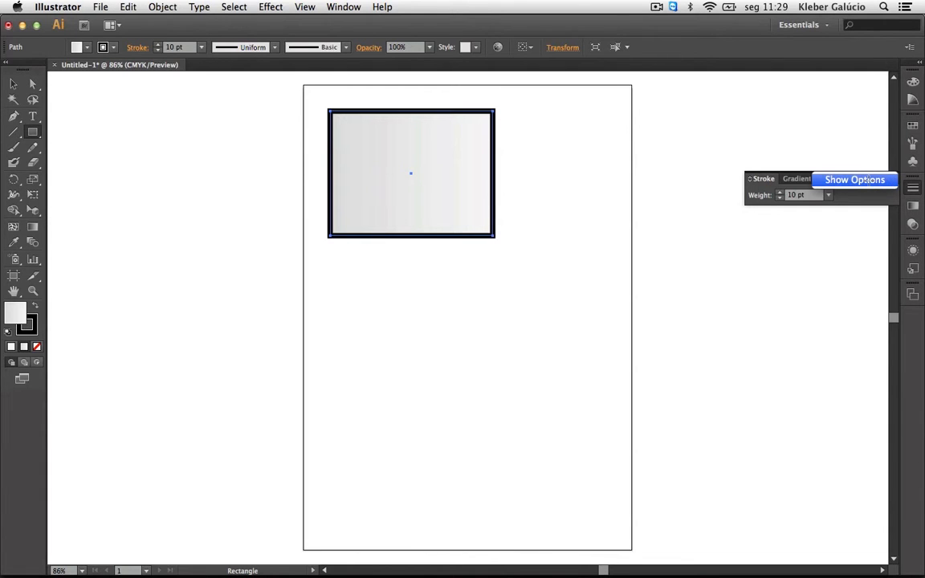
click(867, 180)
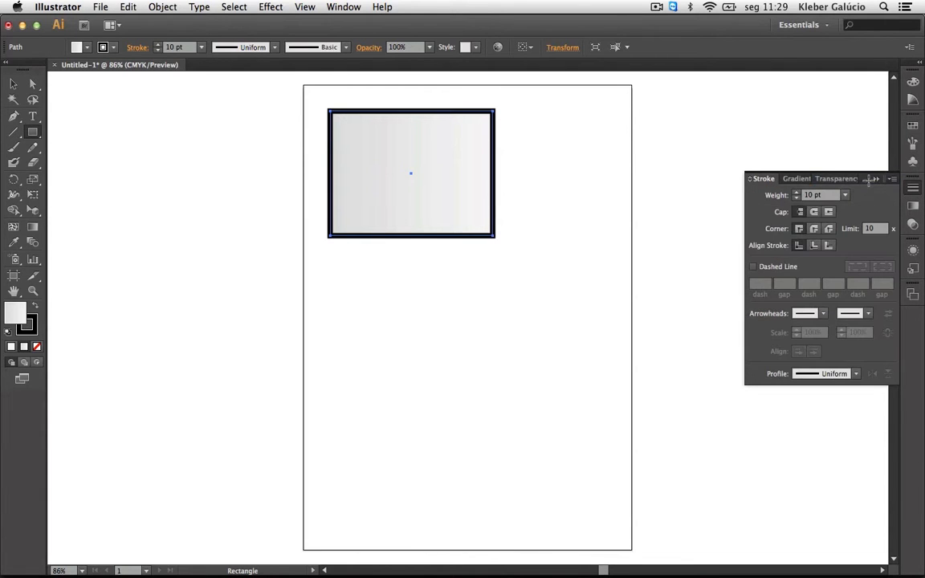
click(814, 229)
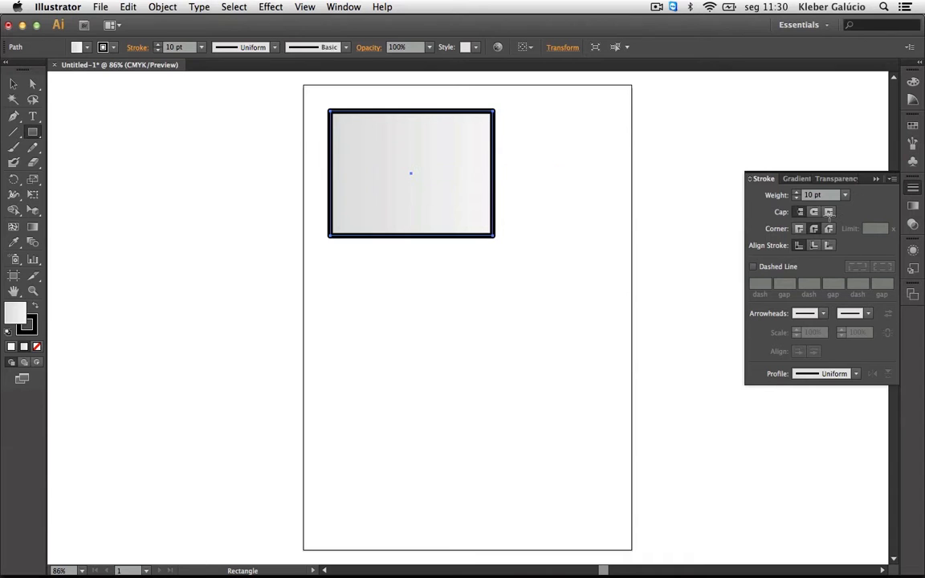
Increase the rectangle's stroke weight to 30 pt and change its corners to bevel joins
click(797, 192)
click(797, 192)
click(797, 192)
click(797, 192)
click(797, 192)
click(797, 192)
click(797, 192)
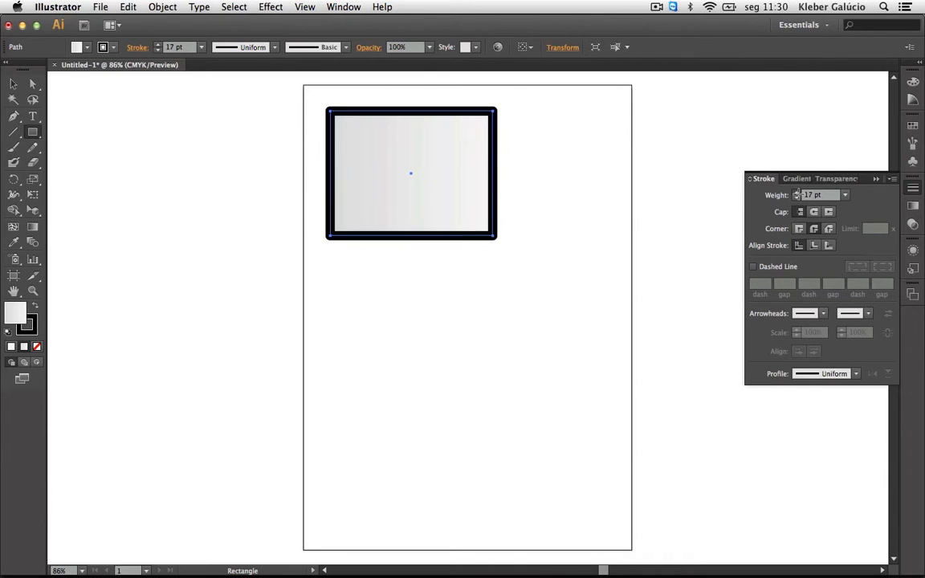
click(797, 192)
click(797, 192)
click(797, 192)
click(797, 192)
click(797, 192)
click(796, 193)
click(797, 192)
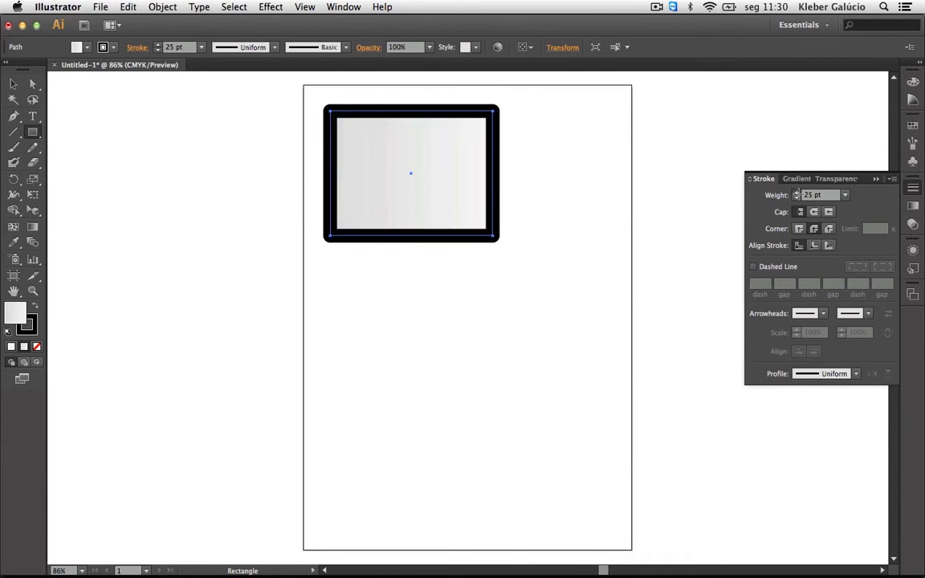
click(797, 193)
click(796, 193)
click(797, 193)
click(797, 193)
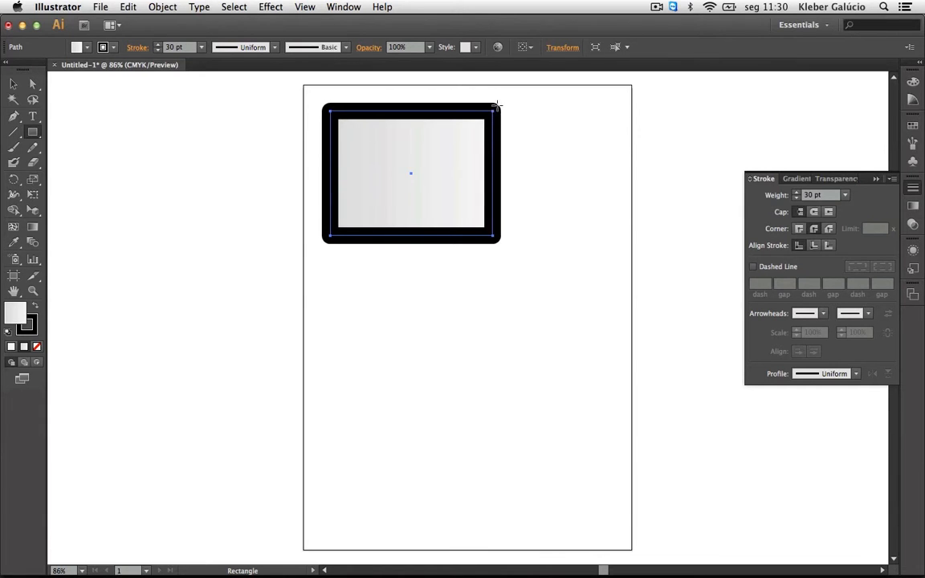
click(828, 230)
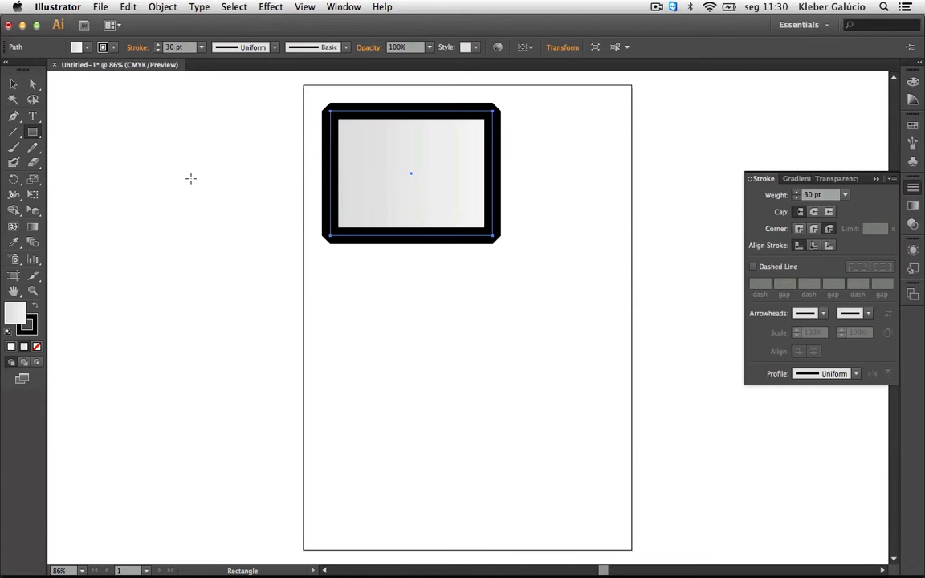
Draw a diagonal line segment below the rectangle and try round and projecting caps on it, ending with the butt cap
click(14, 131)
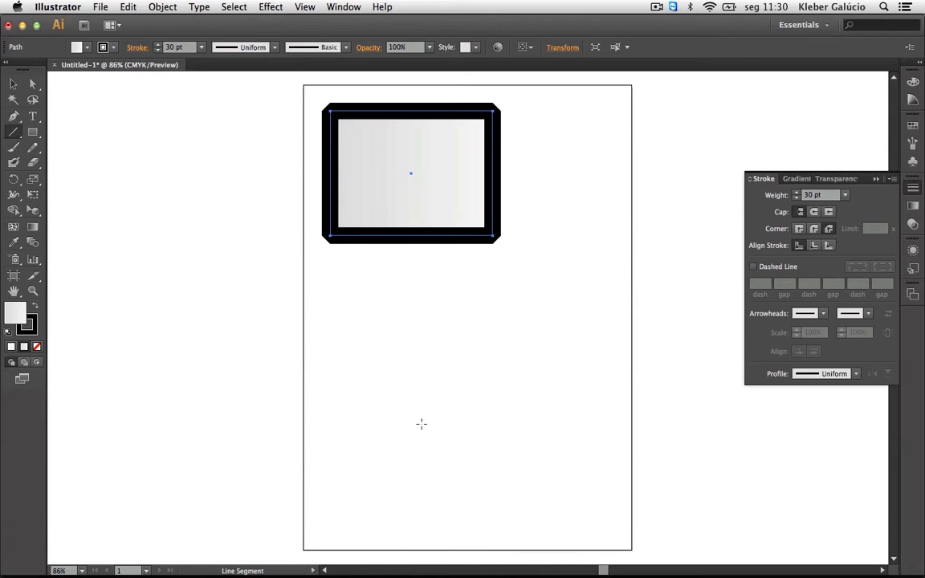
drag(421, 422, 538, 303)
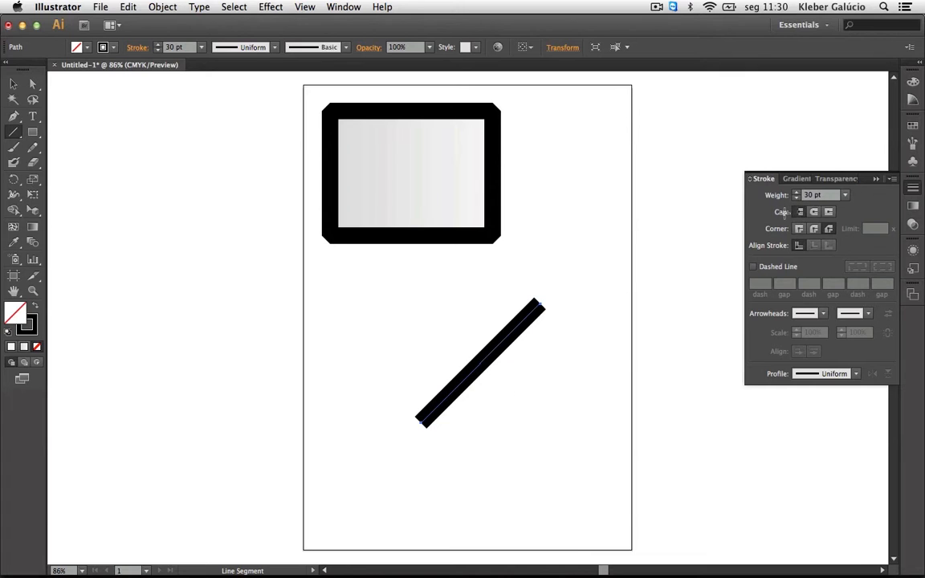
click(814, 211)
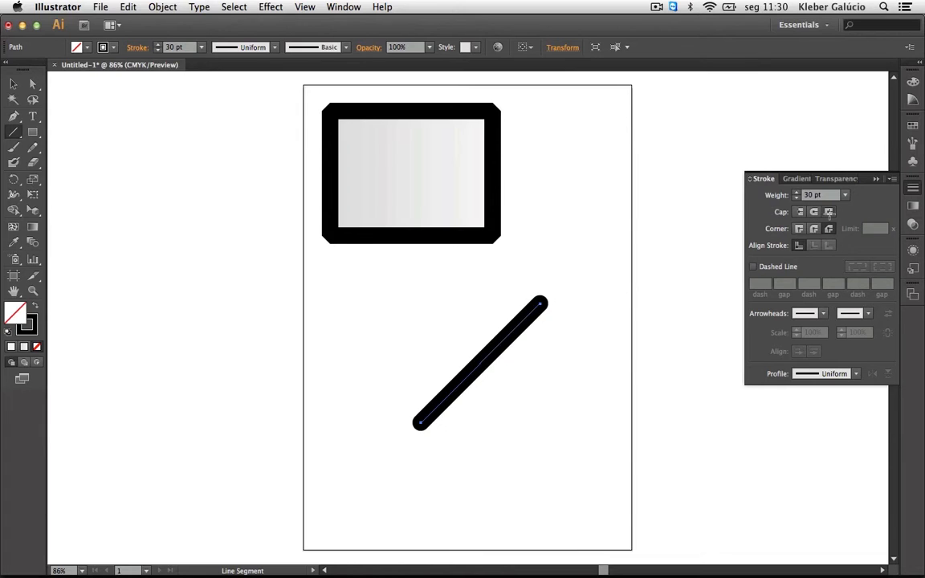
click(830, 211)
click(800, 211)
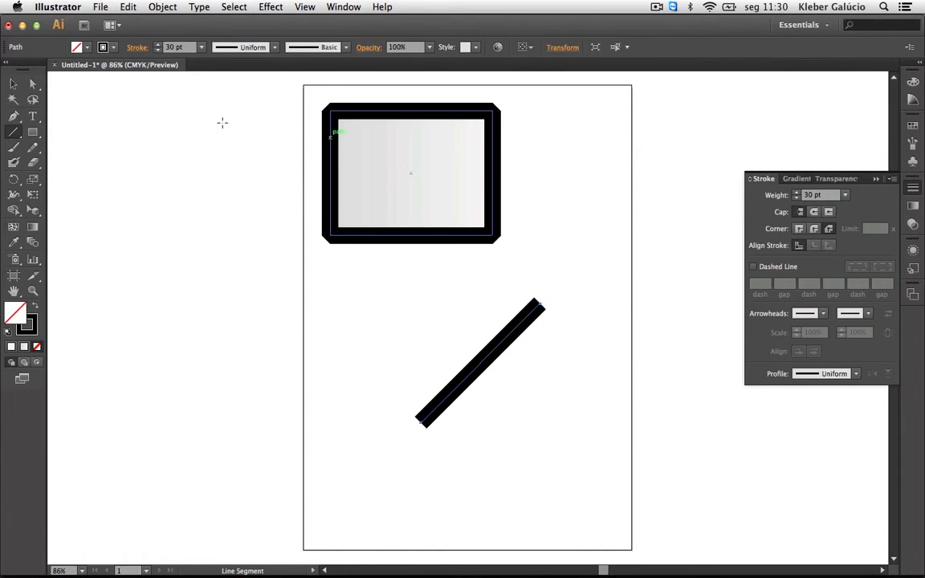
Select the rectangle and compare inside, outside and center stroke alignment, ending with the stroke aligned to the outside
click(13, 83)
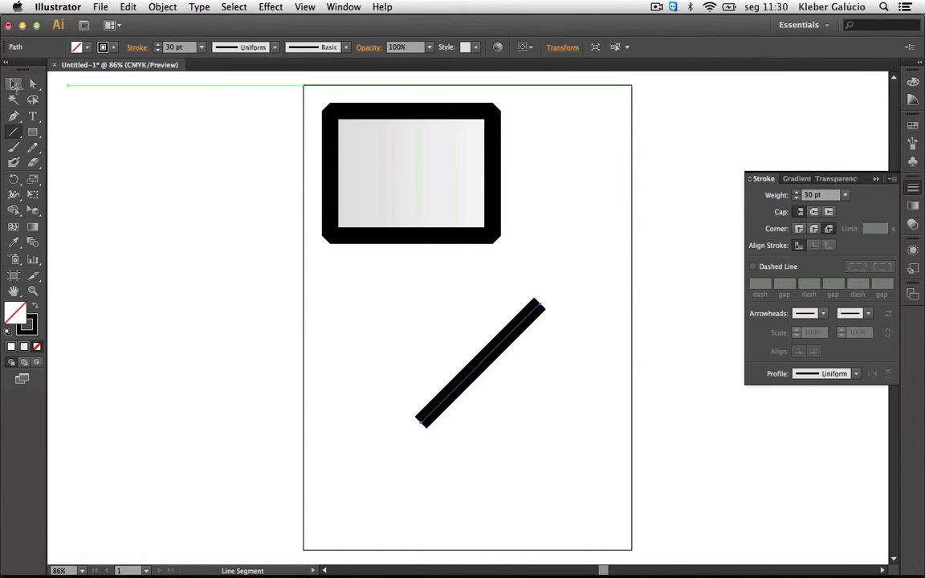
click(491, 177)
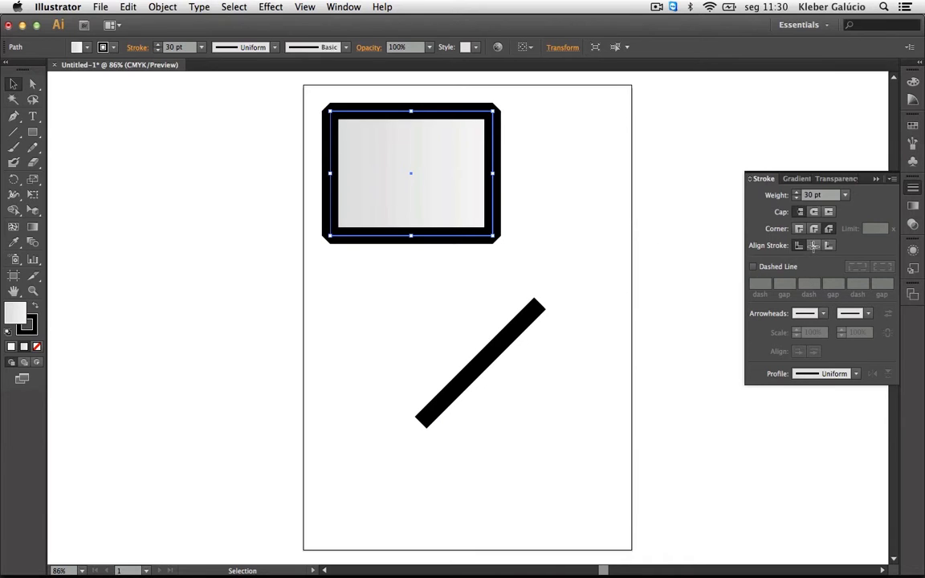
click(814, 246)
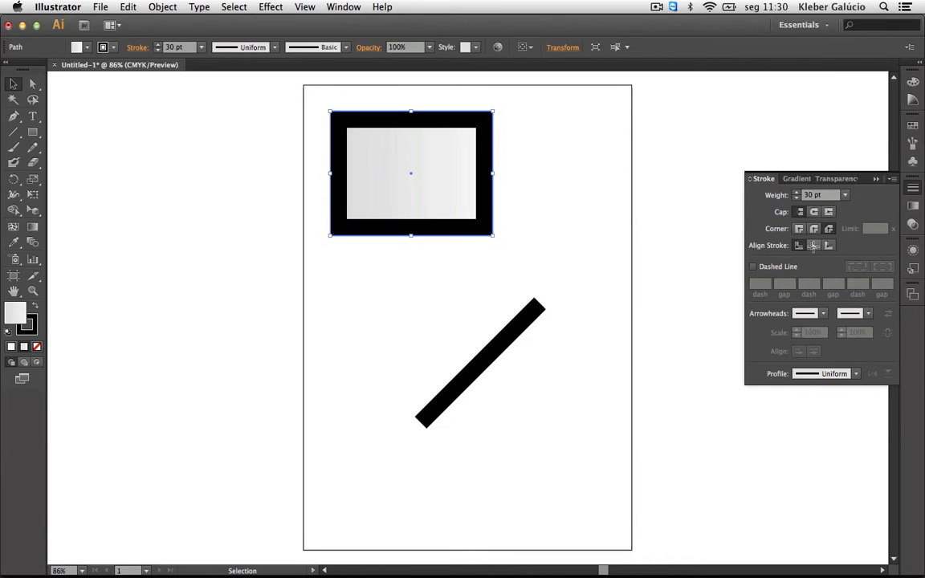
click(829, 246)
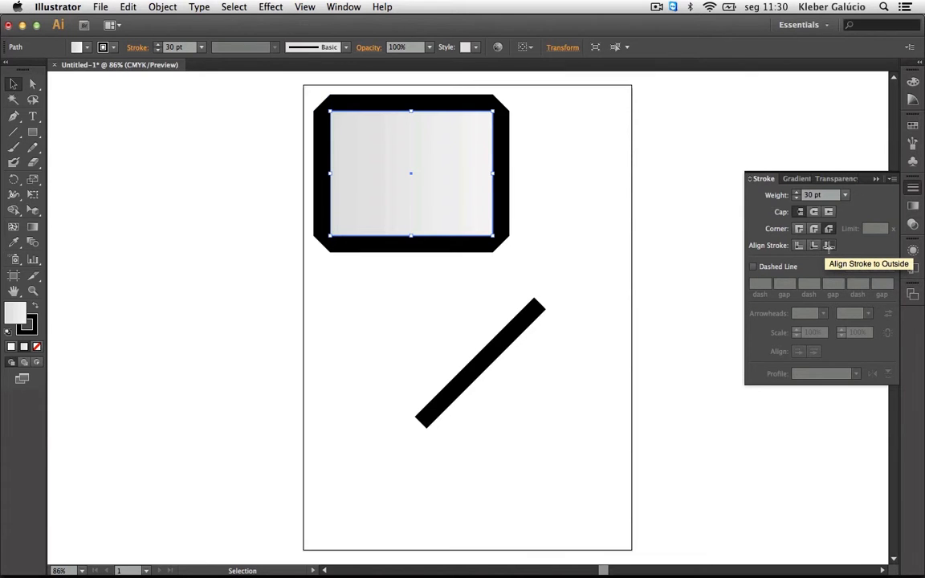
click(814, 246)
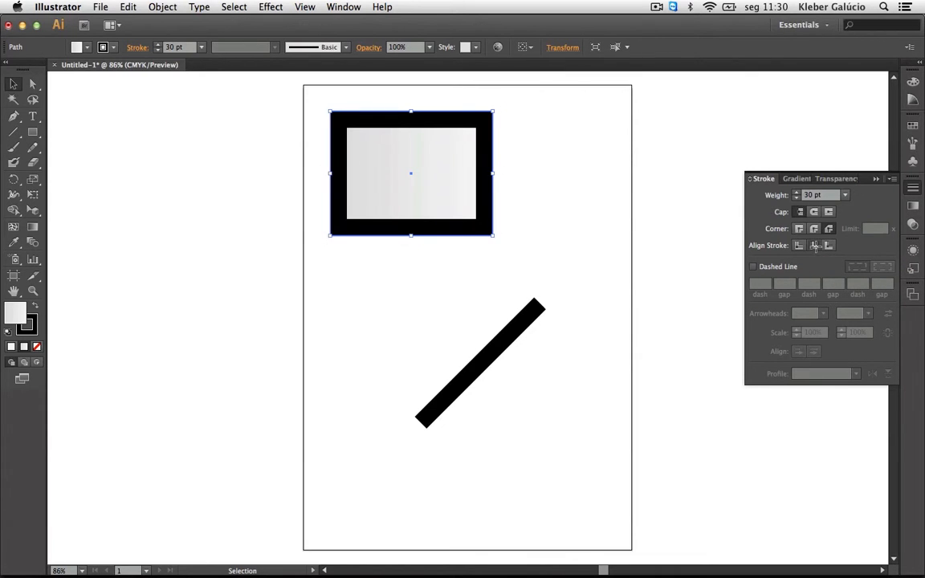
click(800, 245)
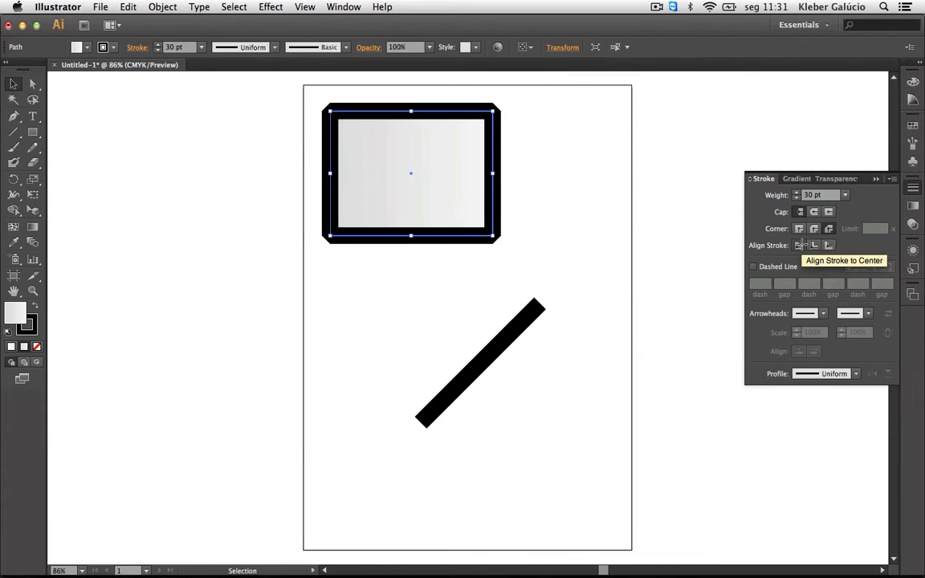
click(829, 246)
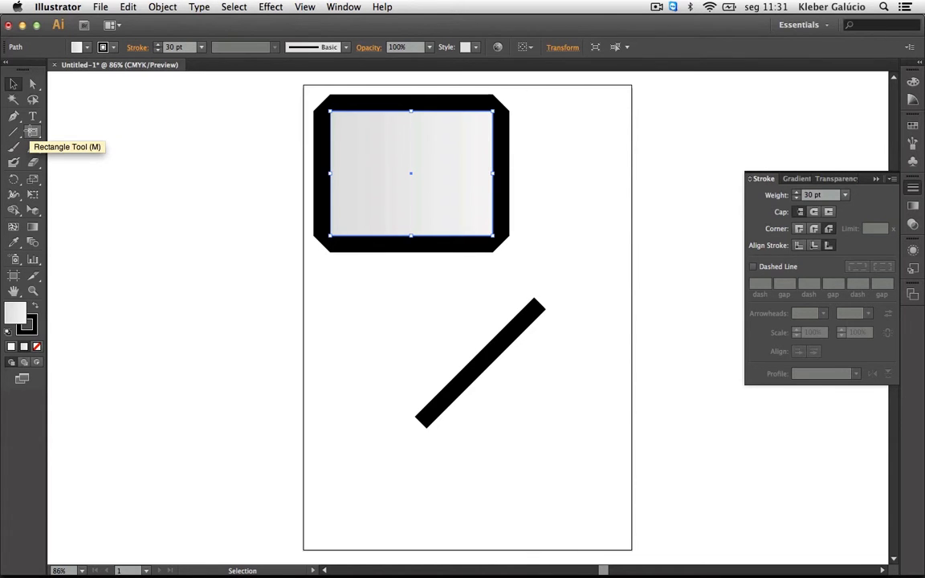
Draw a second, smaller rectangle across the artboard's left edge, below the first one, and make its stroke a dashed line
click(32, 132)
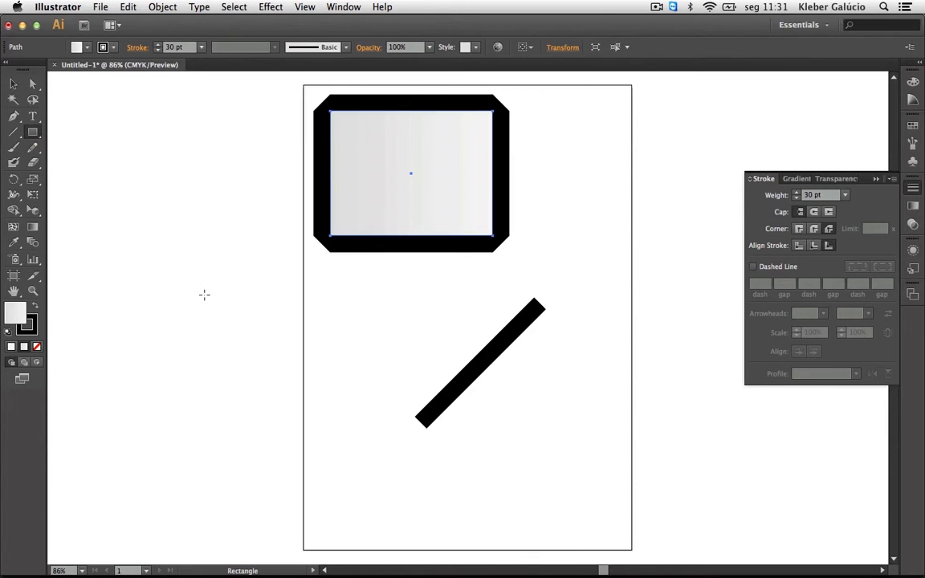
drag(204, 296, 347, 408)
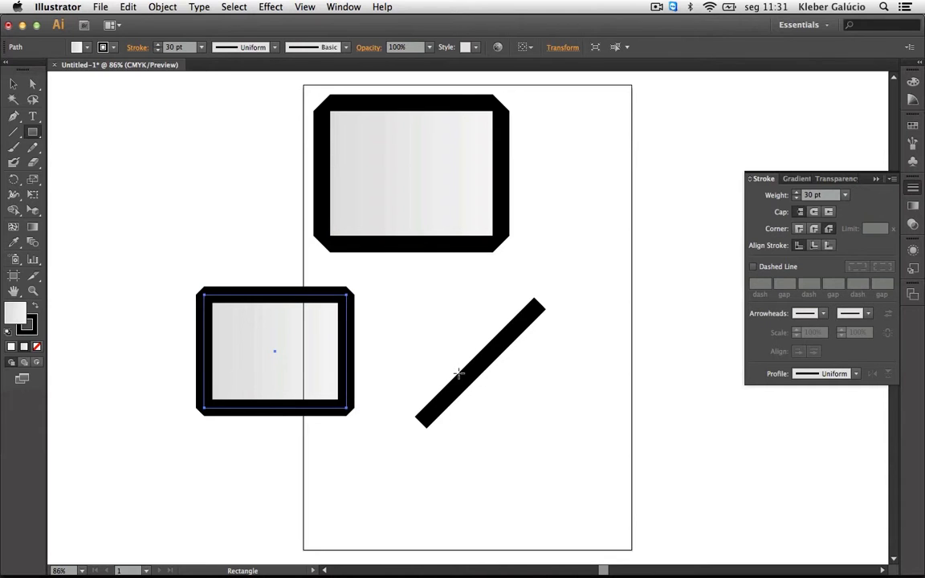
click(752, 267)
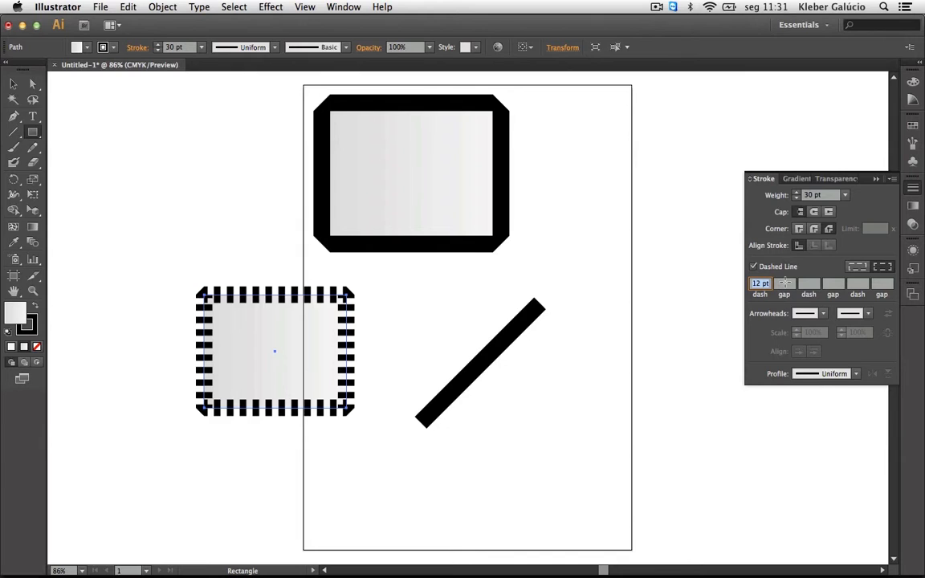
Extend the dashed rectangle's pattern with a 5 pt gap, 20 pt dash and 10 pt gap, and compare exact dash lengths, ending with corner-aligned dashes
click(786, 283)
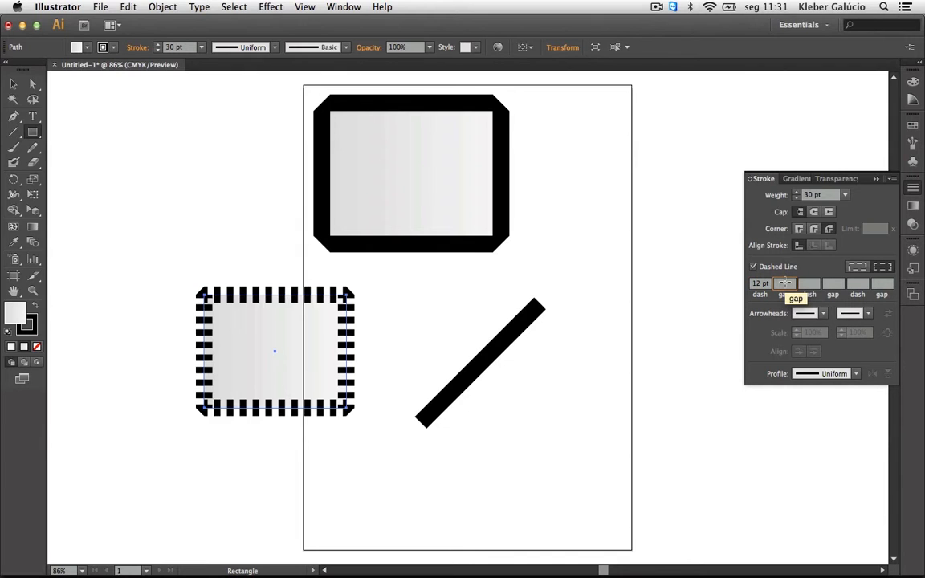
text(5)
click(811, 282)
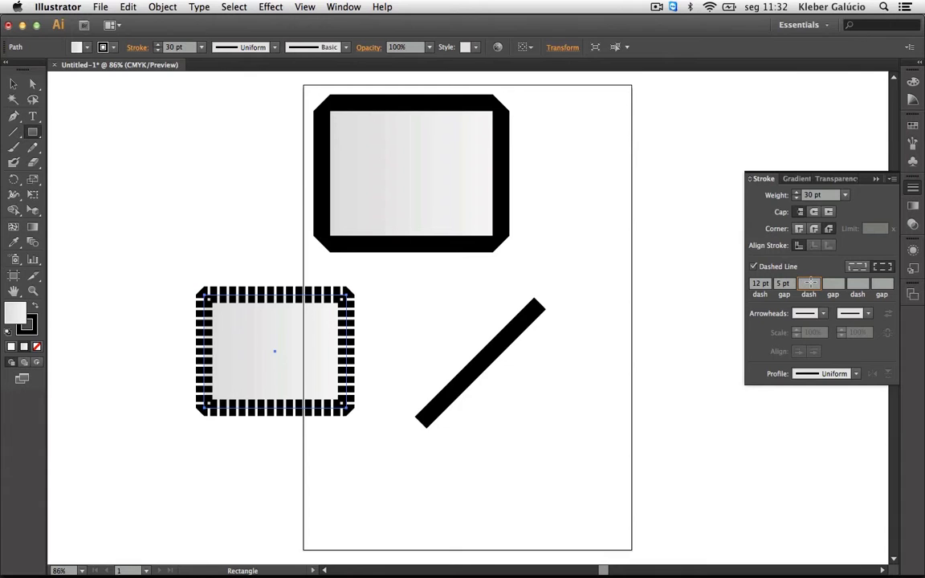
text(20)
click(836, 284)
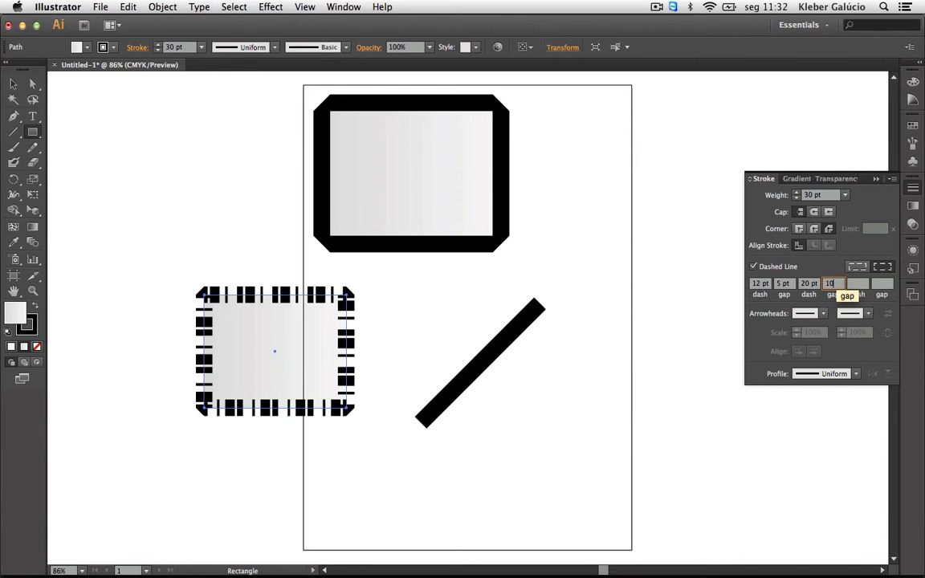
text(10)
key(Return)
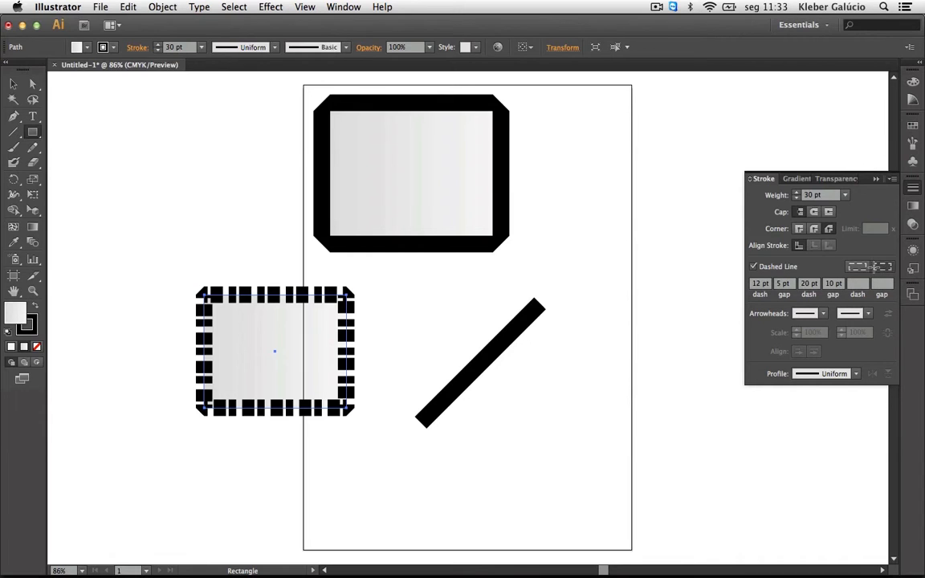
click(859, 267)
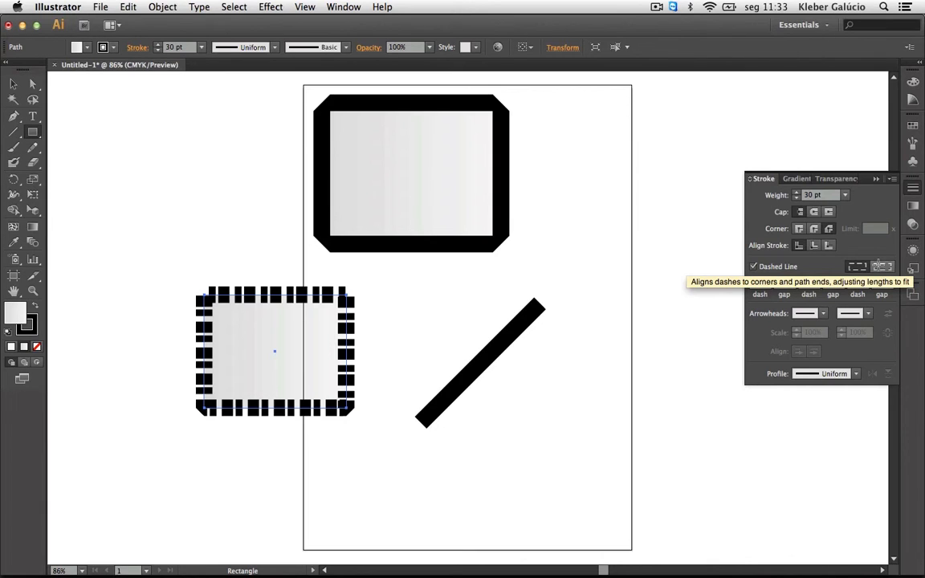
click(881, 266)
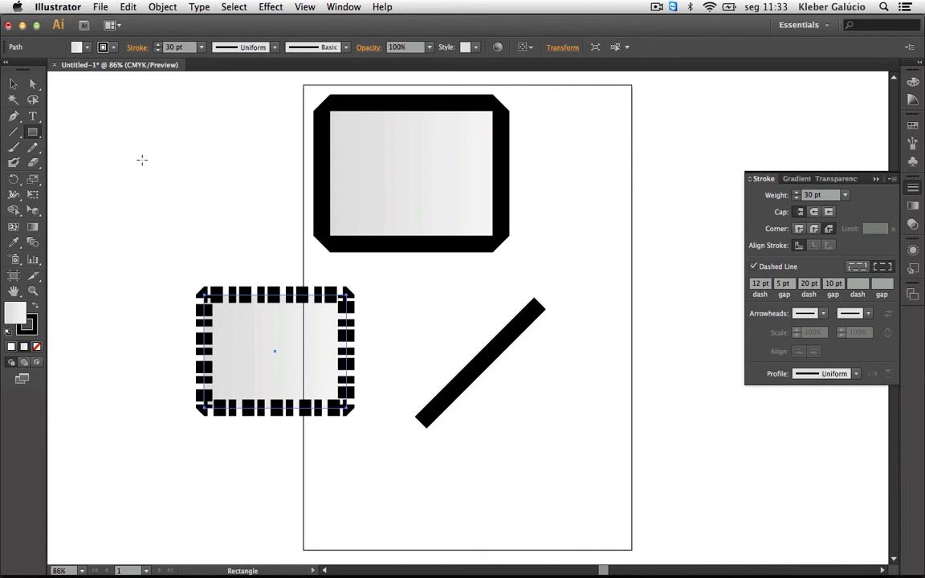
Select the diagonal line, add the Arrow 1 arrowhead at its start point and scale that arrowhead down to 27%
click(13, 83)
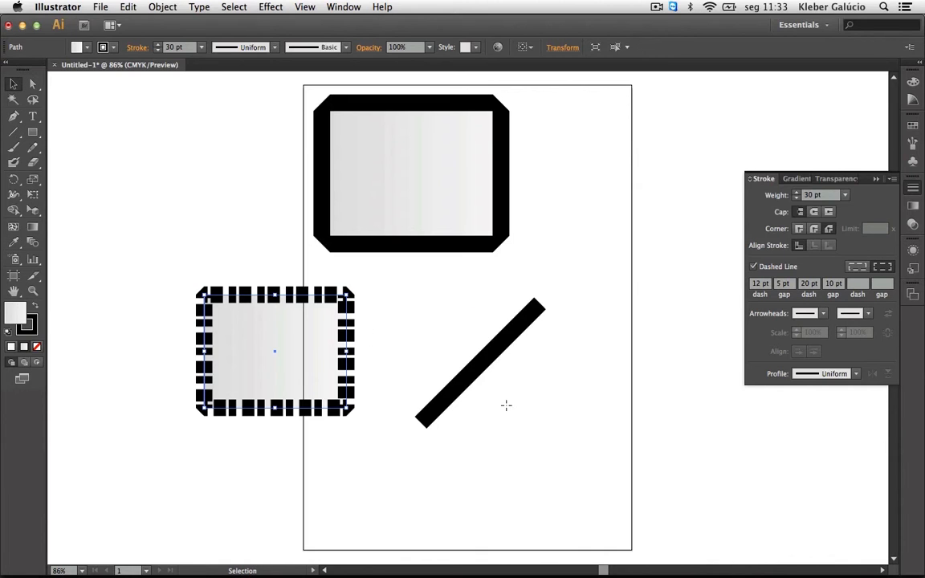
click(493, 358)
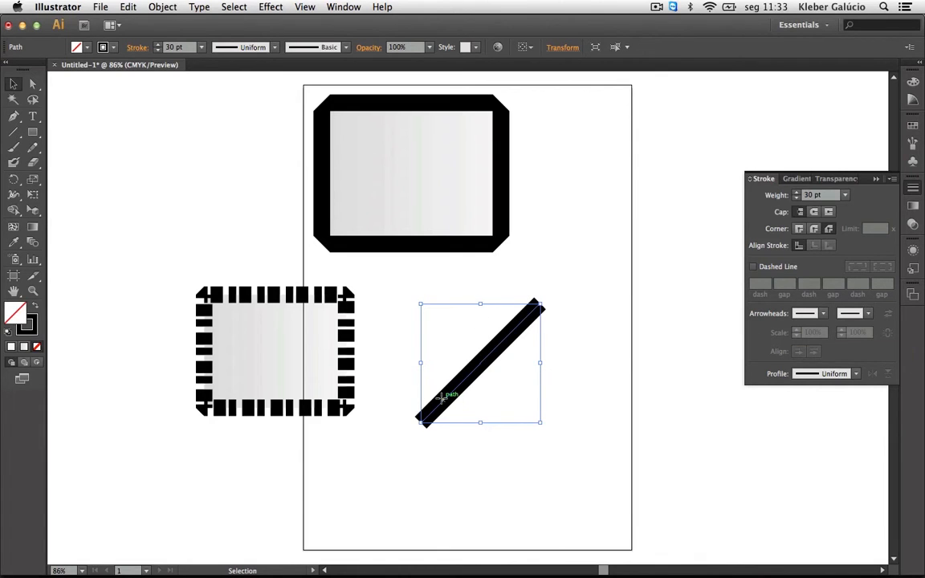
click(826, 313)
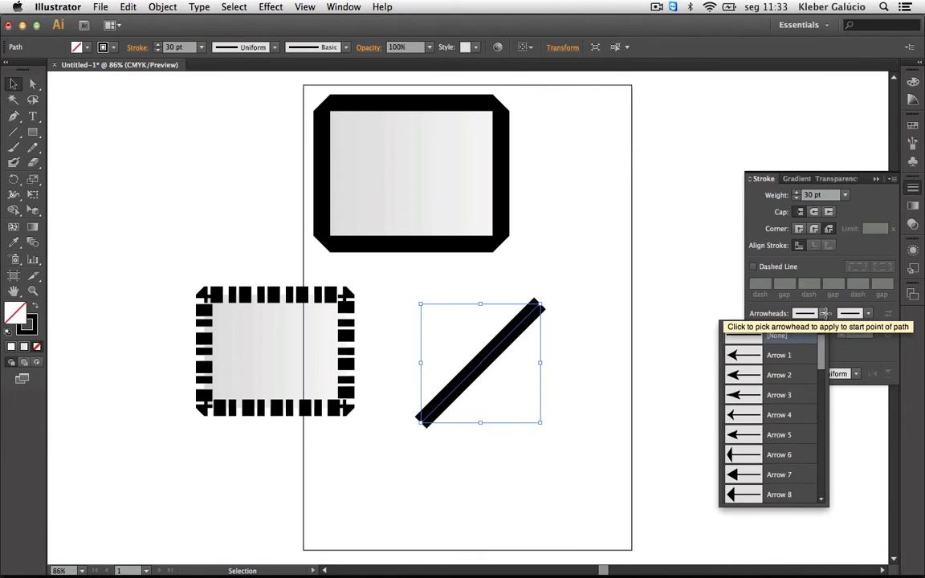
click(764, 352)
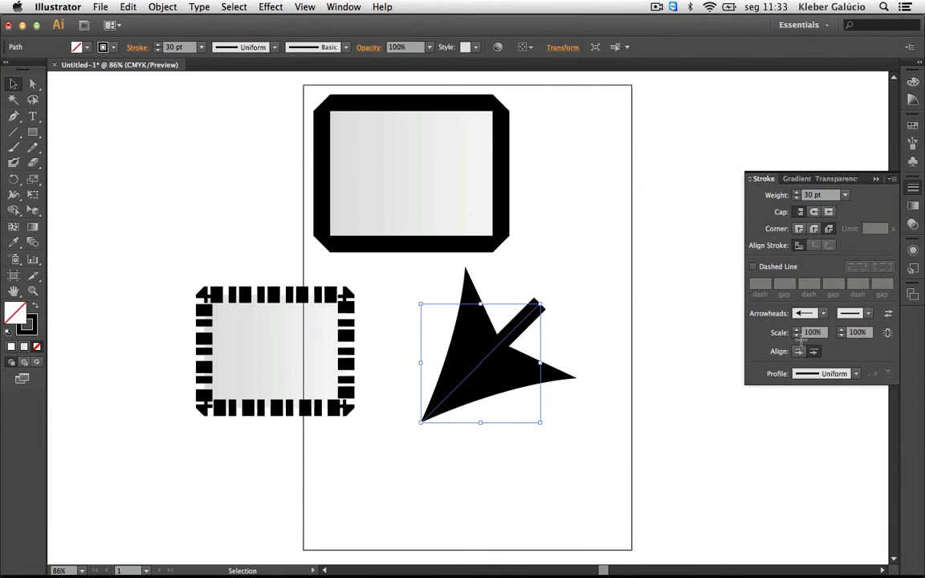
click(798, 335)
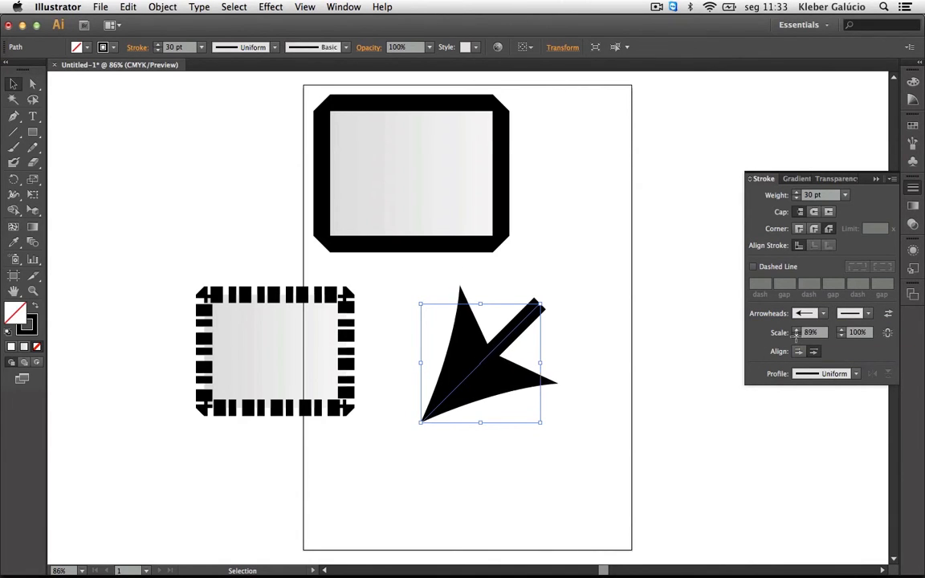
click(797, 335)
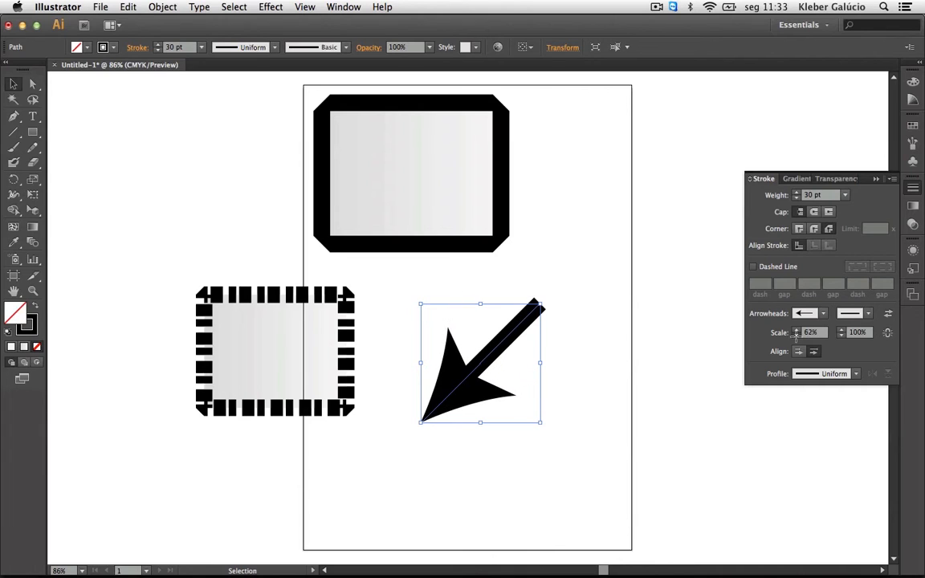
click(798, 335)
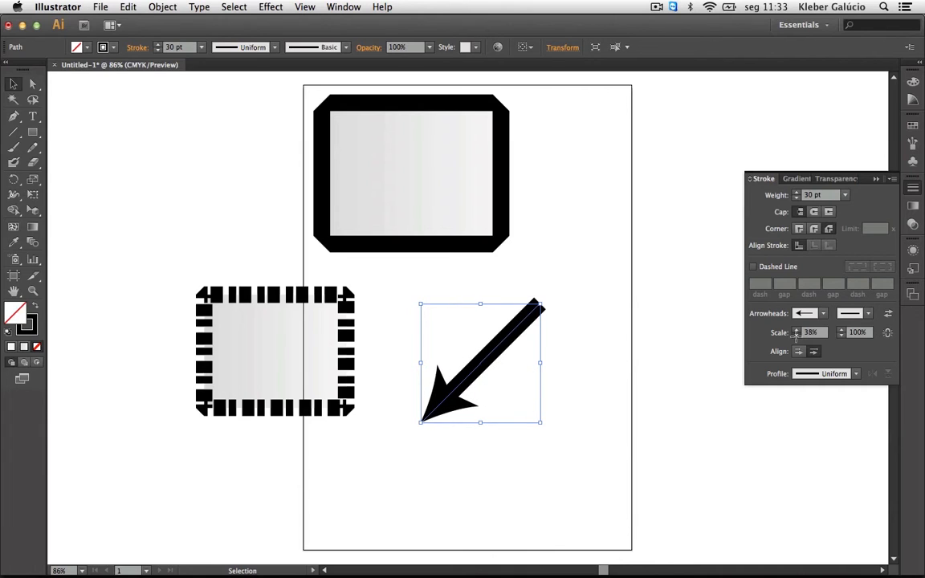
Add a feathered arrow-tail arrowhead at the diagonal line's end point and scale it down to 22%
click(853, 313)
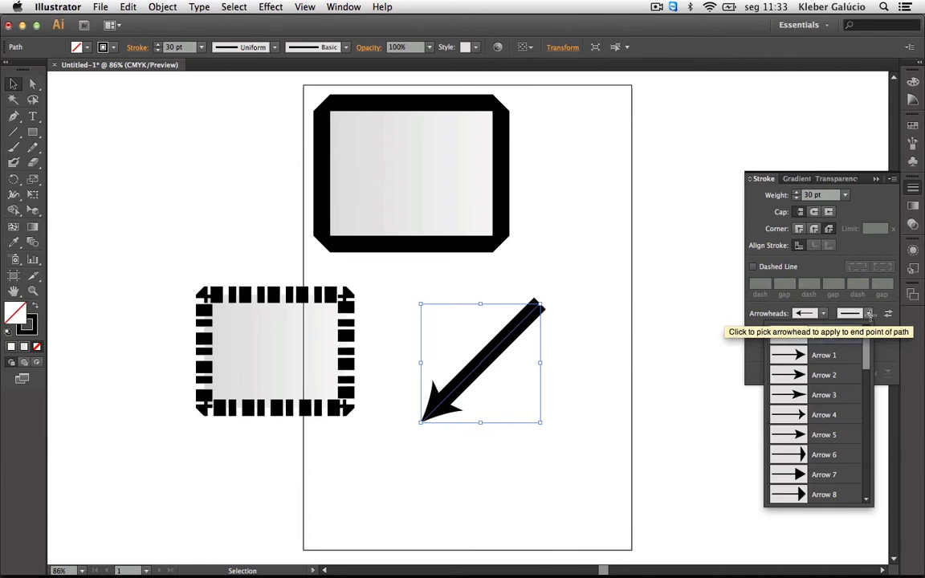
drag(866, 364, 868, 435)
click(825, 369)
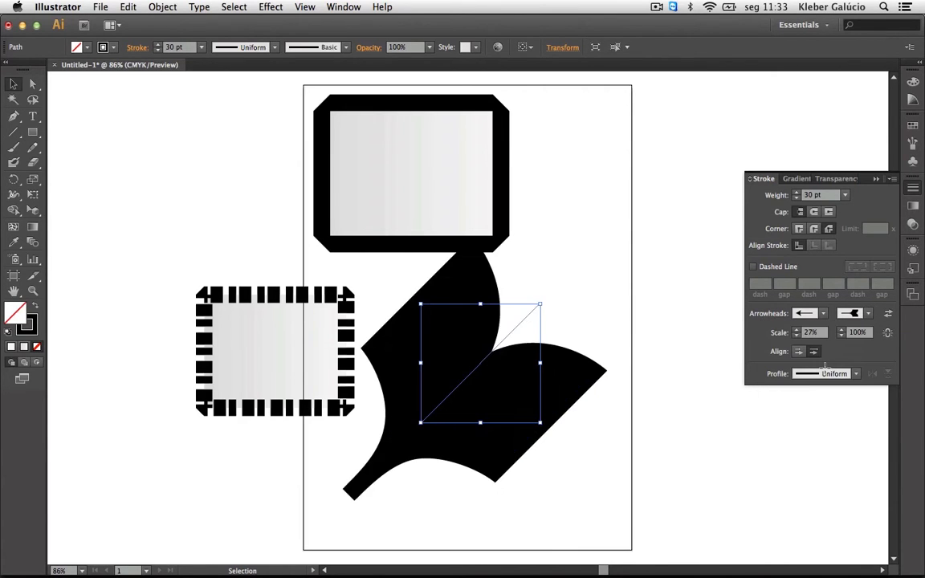
click(841, 335)
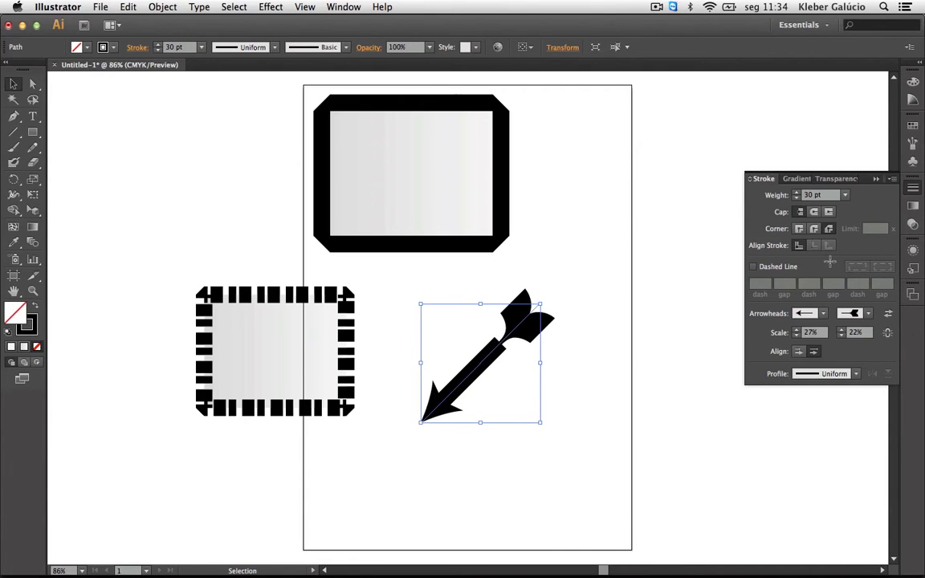
Reduce the arrow's stroke weight to 21 pt and enlarge its end arrowhead to 31%
click(797, 198)
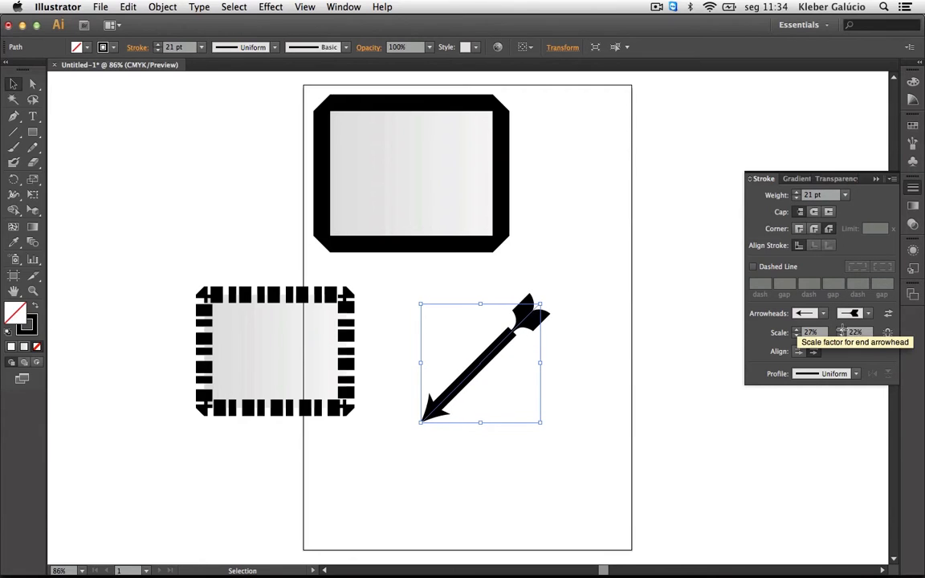
click(841, 330)
click(841, 330)
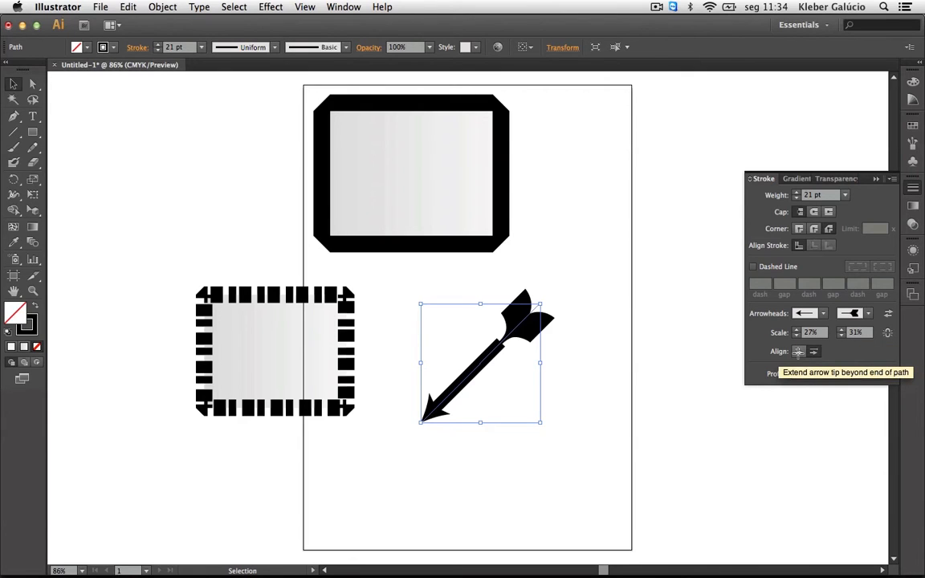
Compare the arrowhead alignment options on the arrow, ending with the tips extended beyond the ends of the path
click(814, 352)
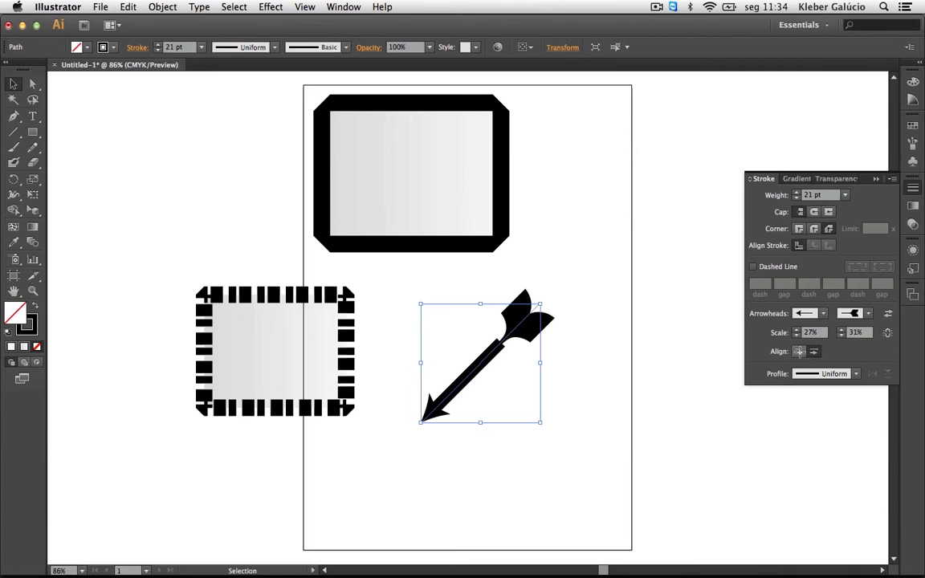
click(799, 351)
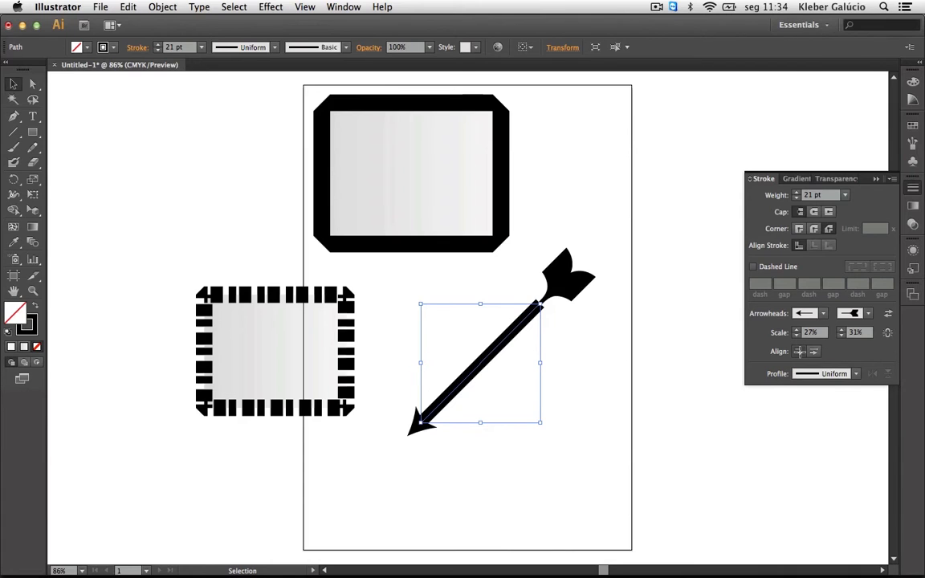
Draw a diagonal line segment across the artboard's upper right edge and try Width Profile 1 on it, ending with the tapered Width Profile 4
click(14, 131)
drag(585, 135, 698, 288)
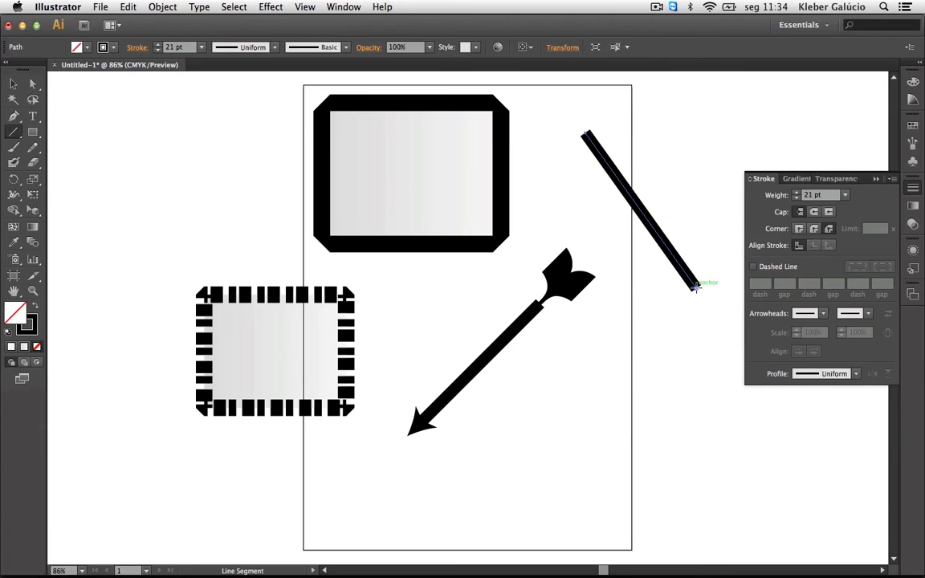
click(857, 375)
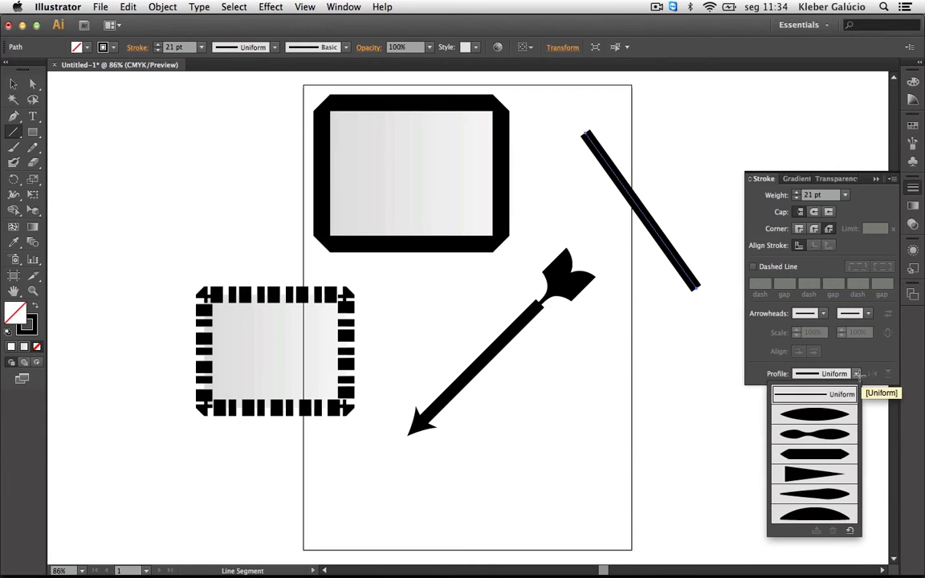
click(826, 413)
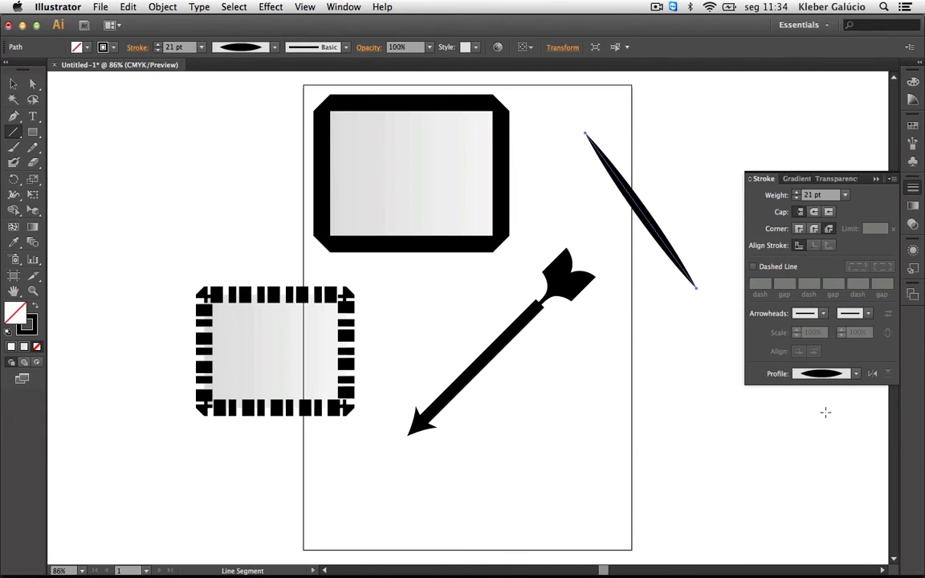
click(858, 374)
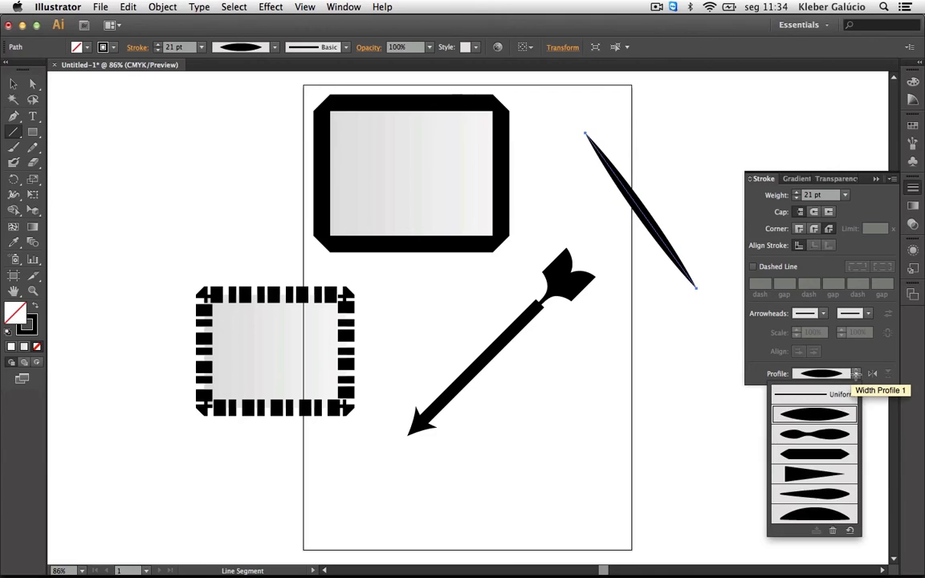
click(819, 477)
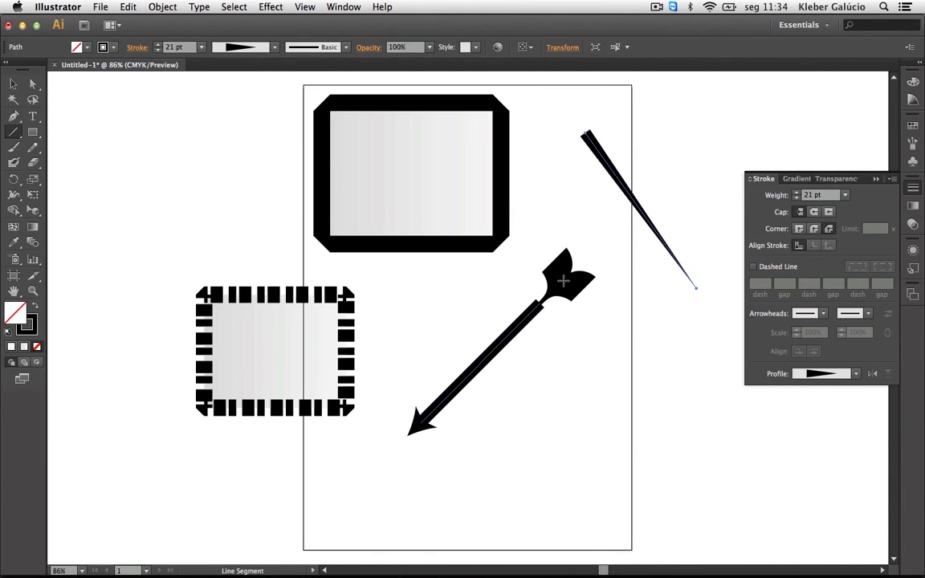
Draw an arc across the artboard's right edge, below the tapered line, and increase its stroke weight to 12 pt
click(13, 131)
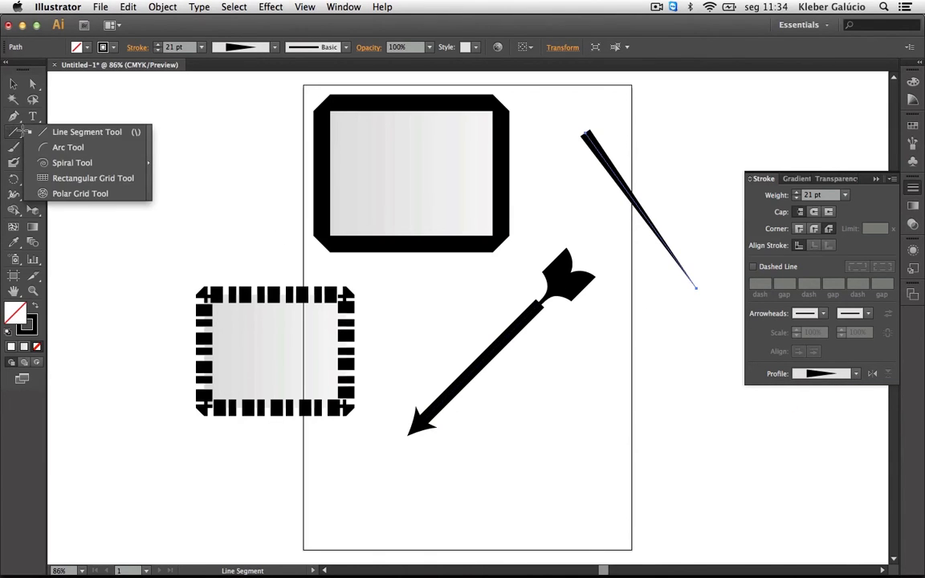
click(67, 147)
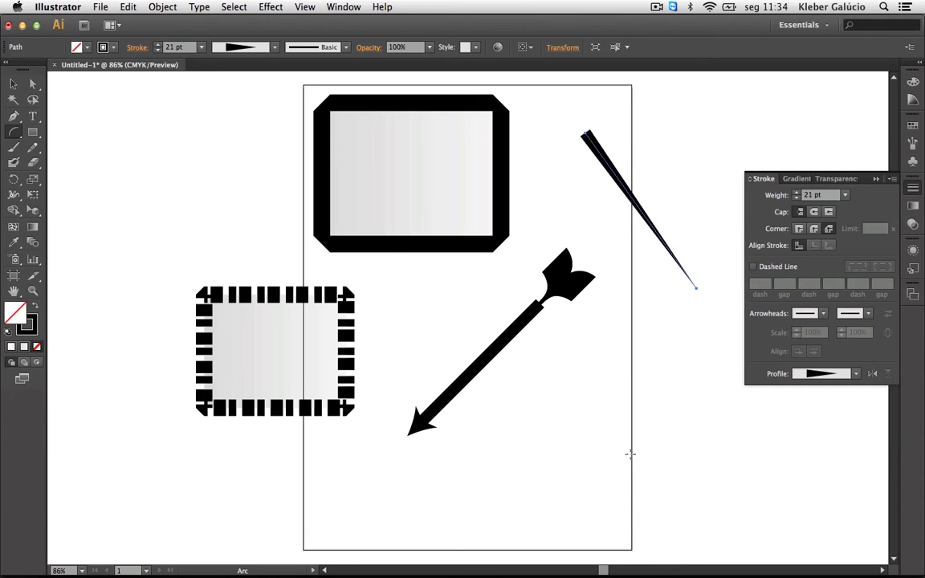
mouse_move(595, 448)
mouse_down()
mouse_move(601, 407)
mouse_move(662, 340)
mouse_move(676, 339)
mouse_up()
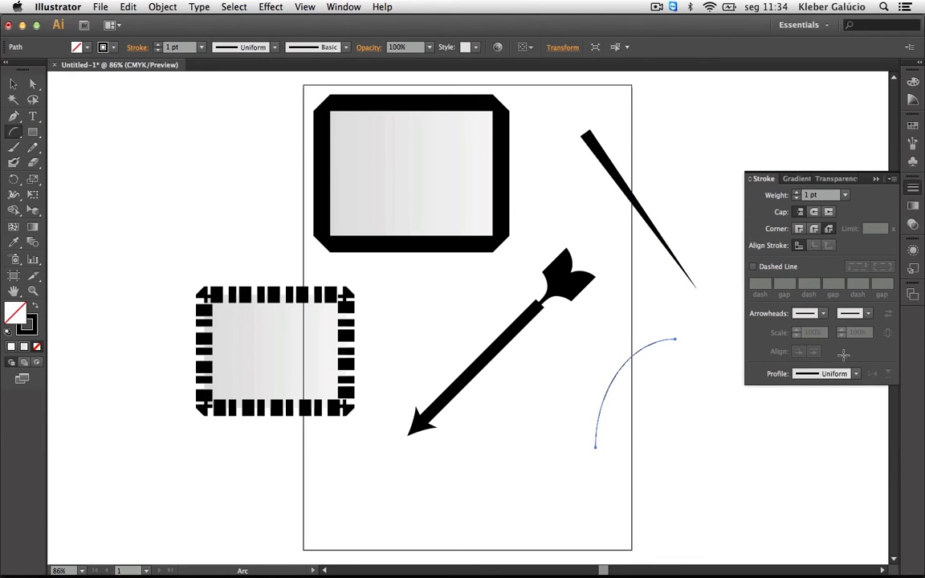
click(796, 192)
click(796, 192)
click(796, 192)
click(796, 192)
click(796, 192)
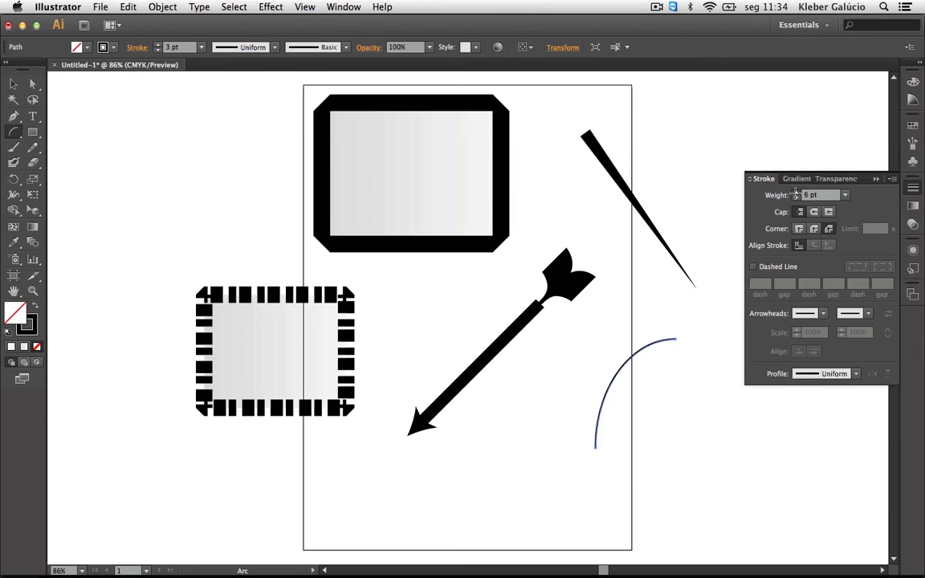
click(796, 193)
click(796, 193)
click(796, 193)
click(796, 193)
click(796, 192)
click(797, 193)
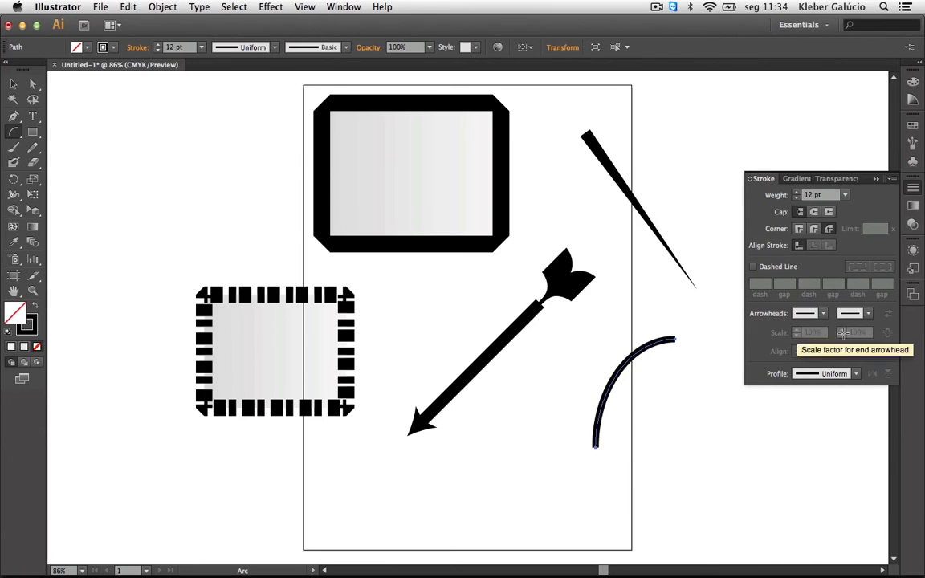
Try Width Profile 1 on the arc, switch it to the tapered Width Profile 4, and reopen the width profile choices
click(856, 374)
click(825, 413)
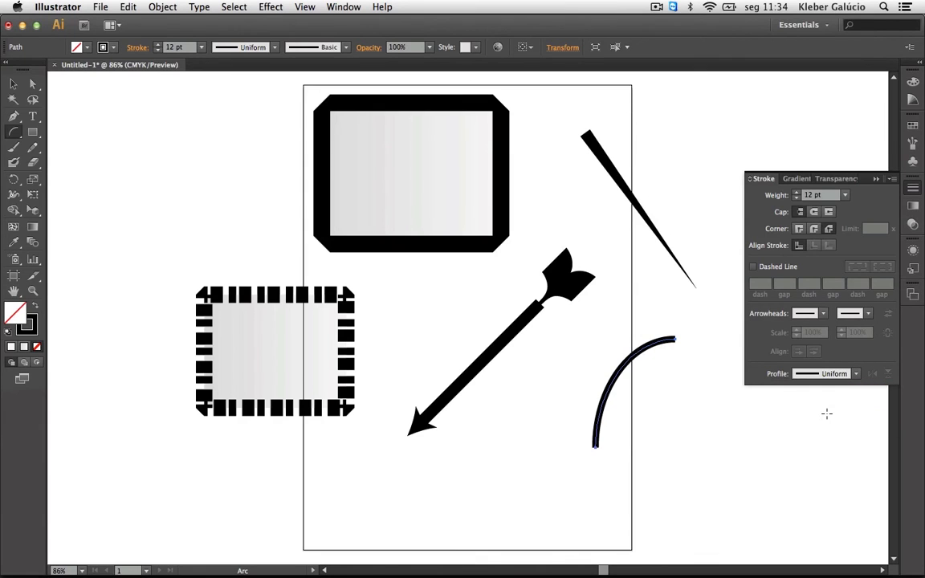
click(857, 374)
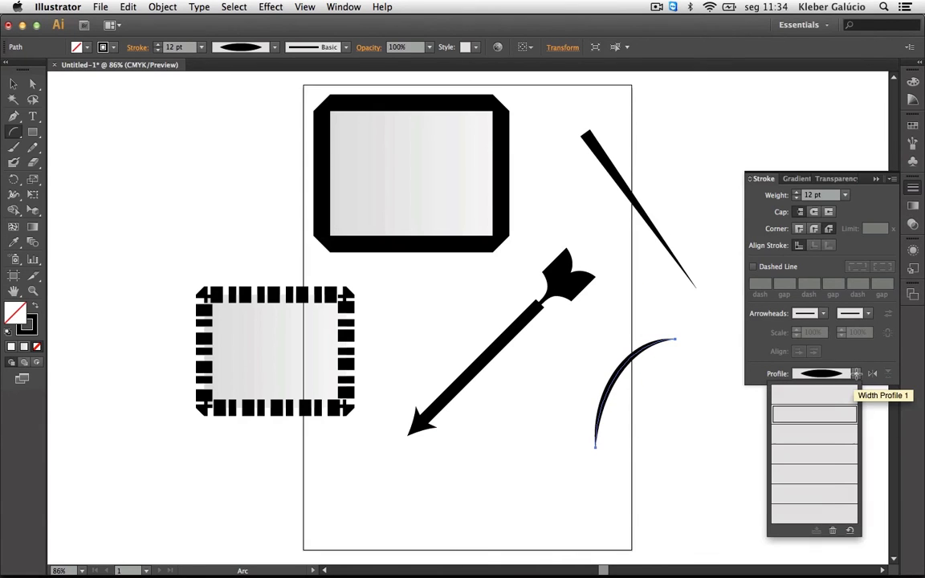
click(814, 473)
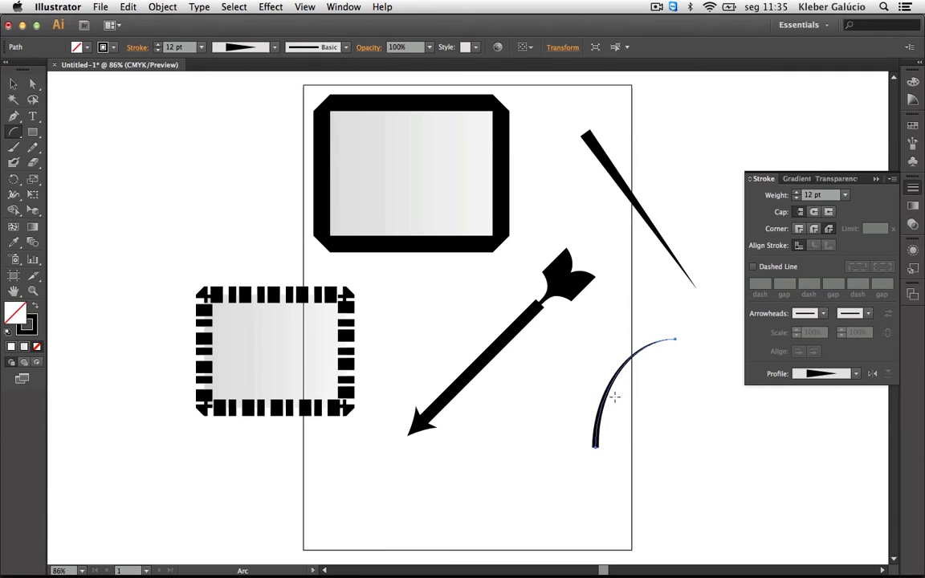
click(857, 373)
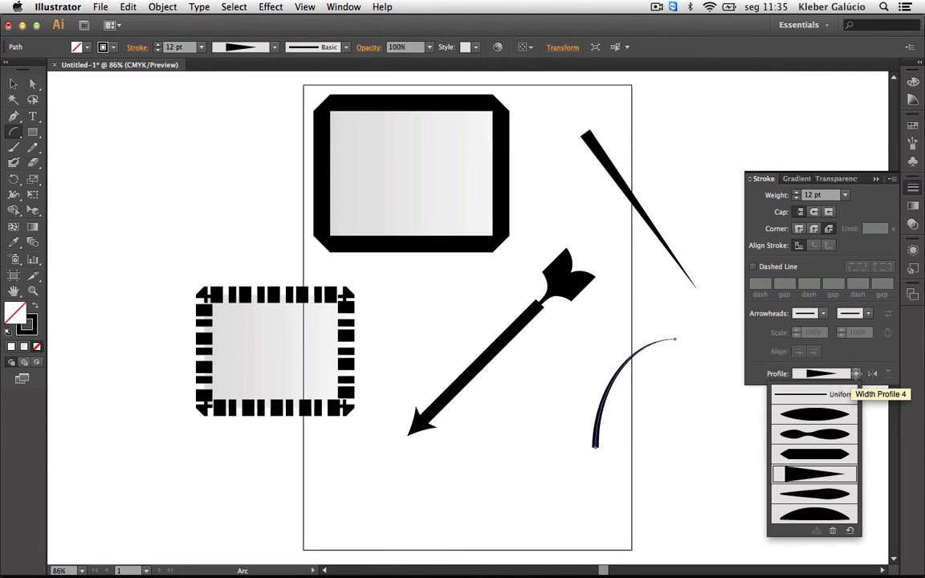